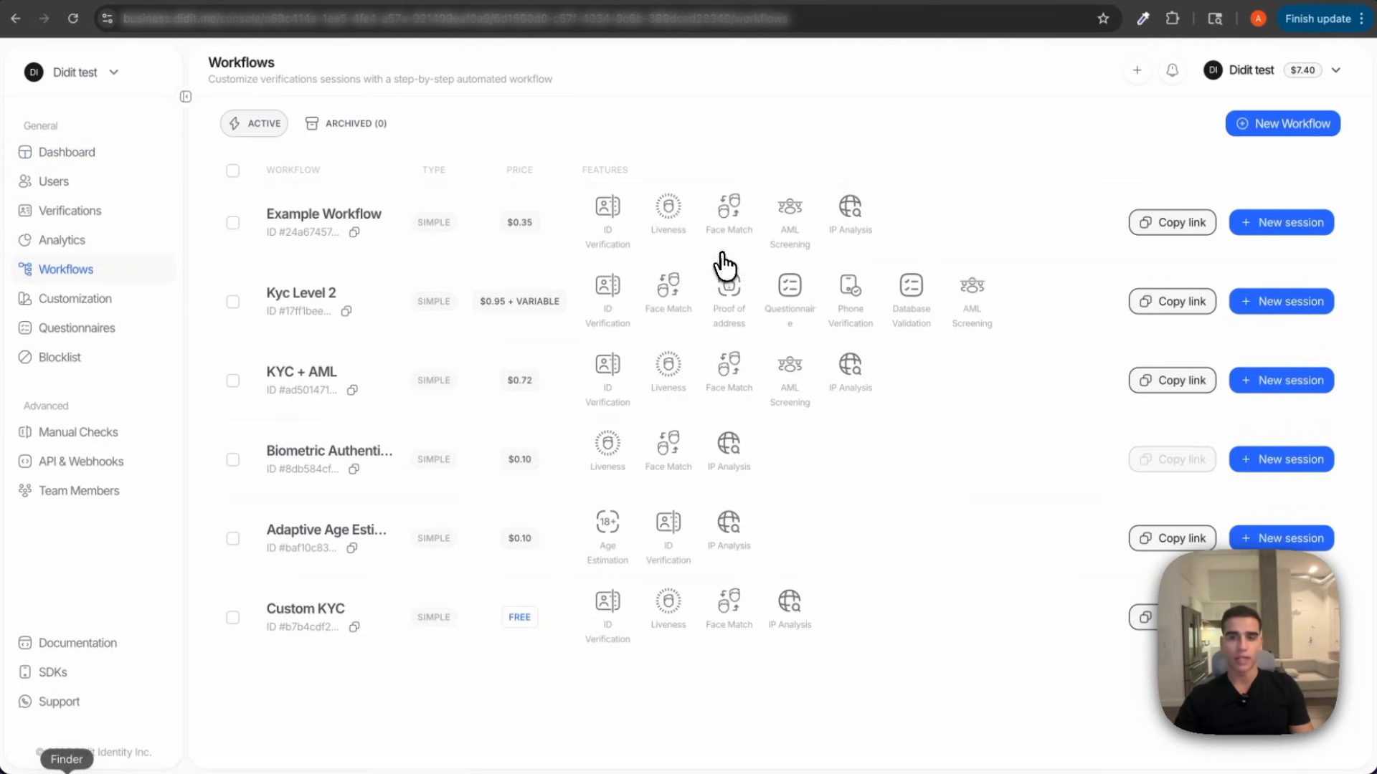
Create a new node-based workflow from the Phone + Risk-Based ID Verification template.
left_click(1267, 132)
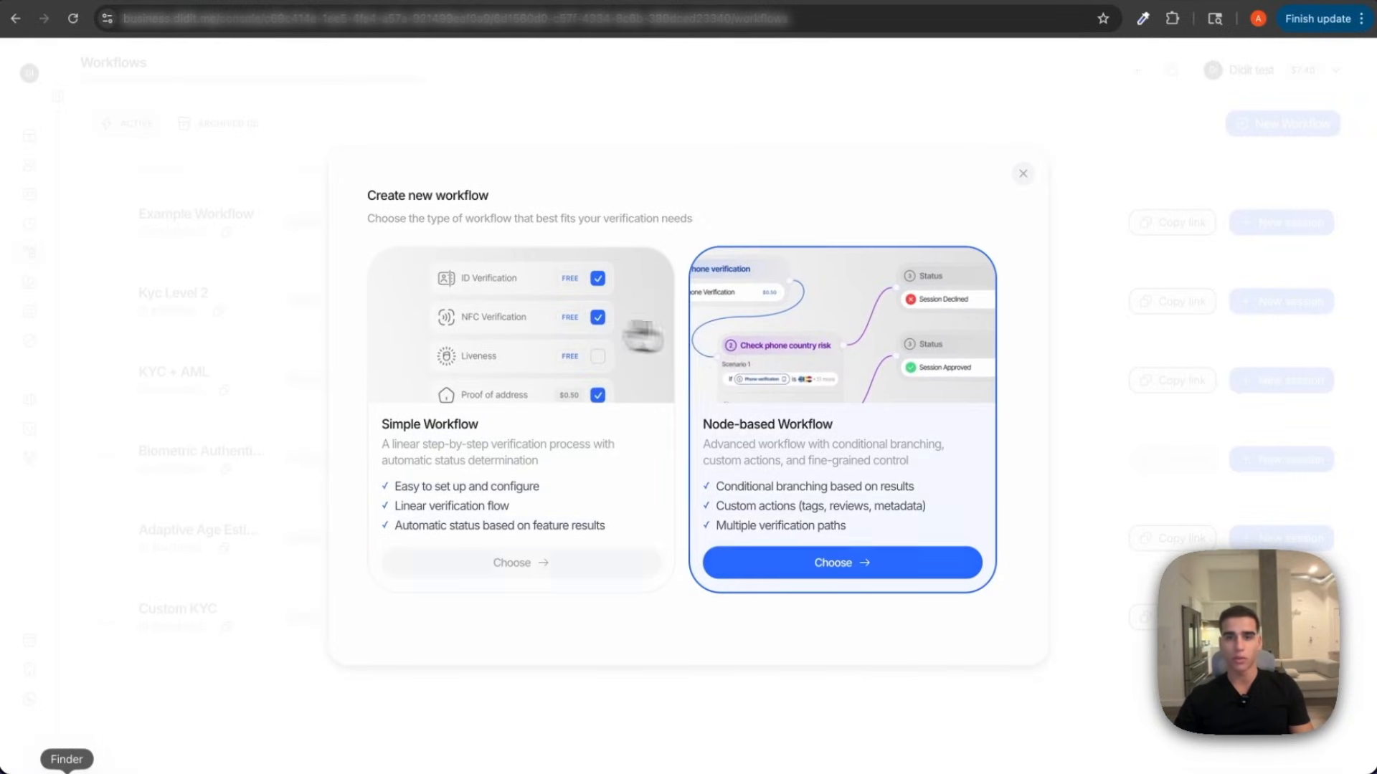
left_click(847, 405)
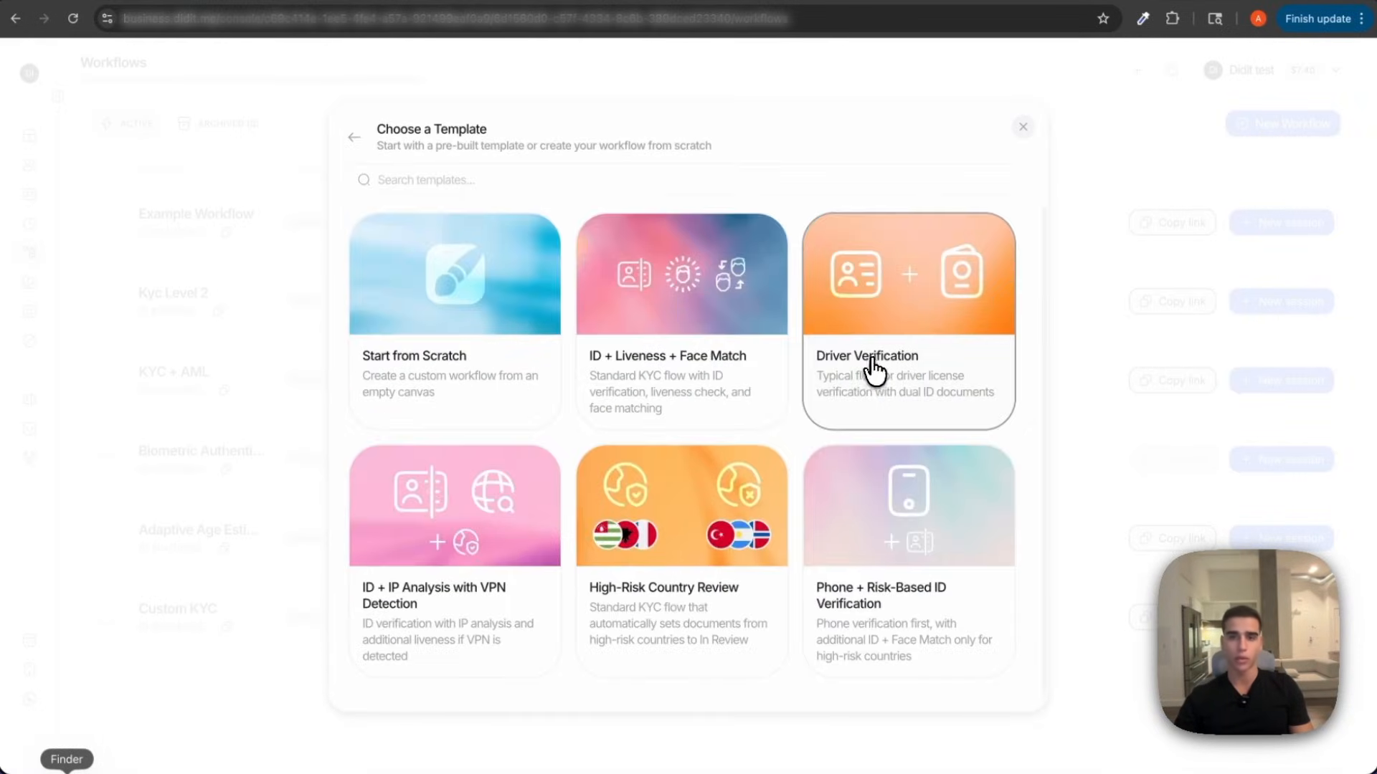
left_click(897, 543)
Pan across the canvas to inspect the Phone Verification, Liveness, Status and Face Match nodes.
scroll(778, 172, "up", 5)
left_click_drag(762, 169, 825, 285)
left_click_drag(732, 234, 752, 228)
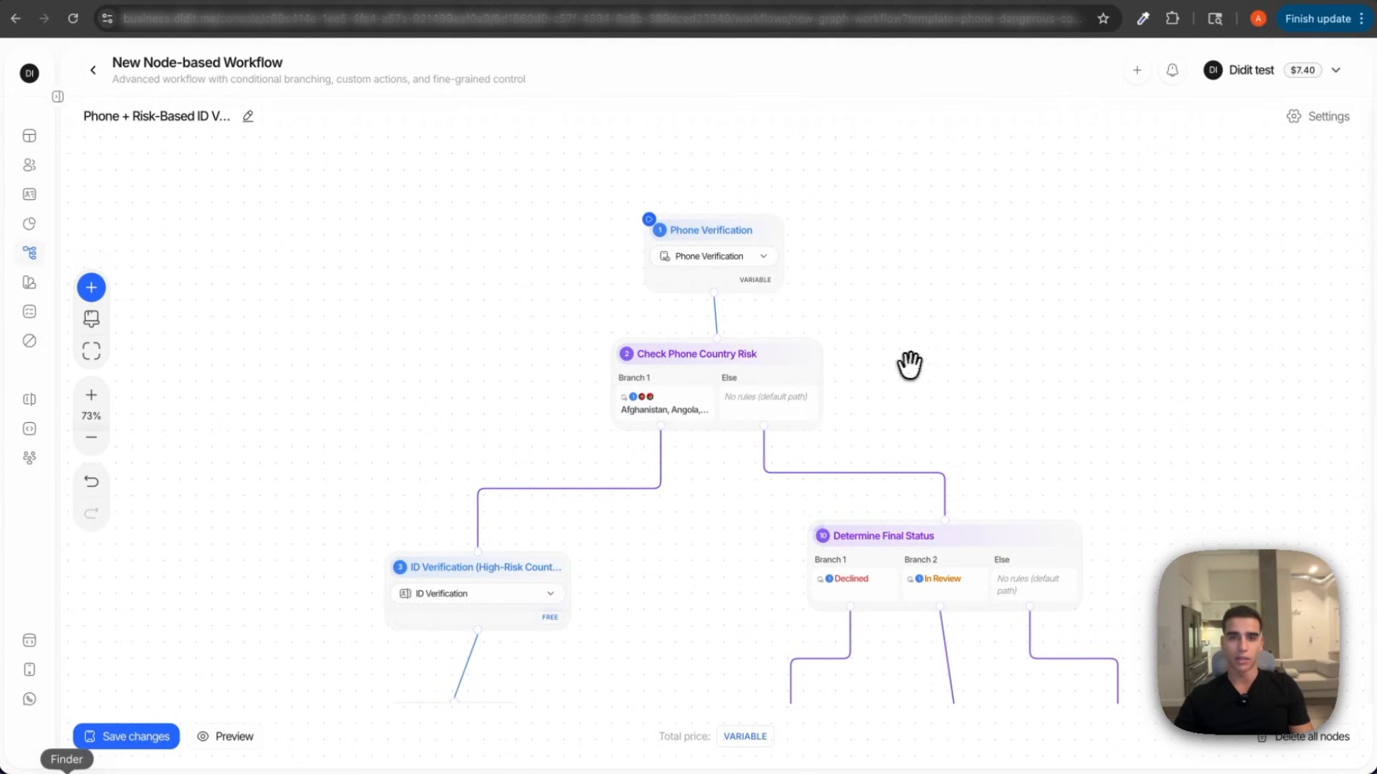
left_click_drag(906, 363, 983, 329)
left_click_drag(770, 489, 910, 326)
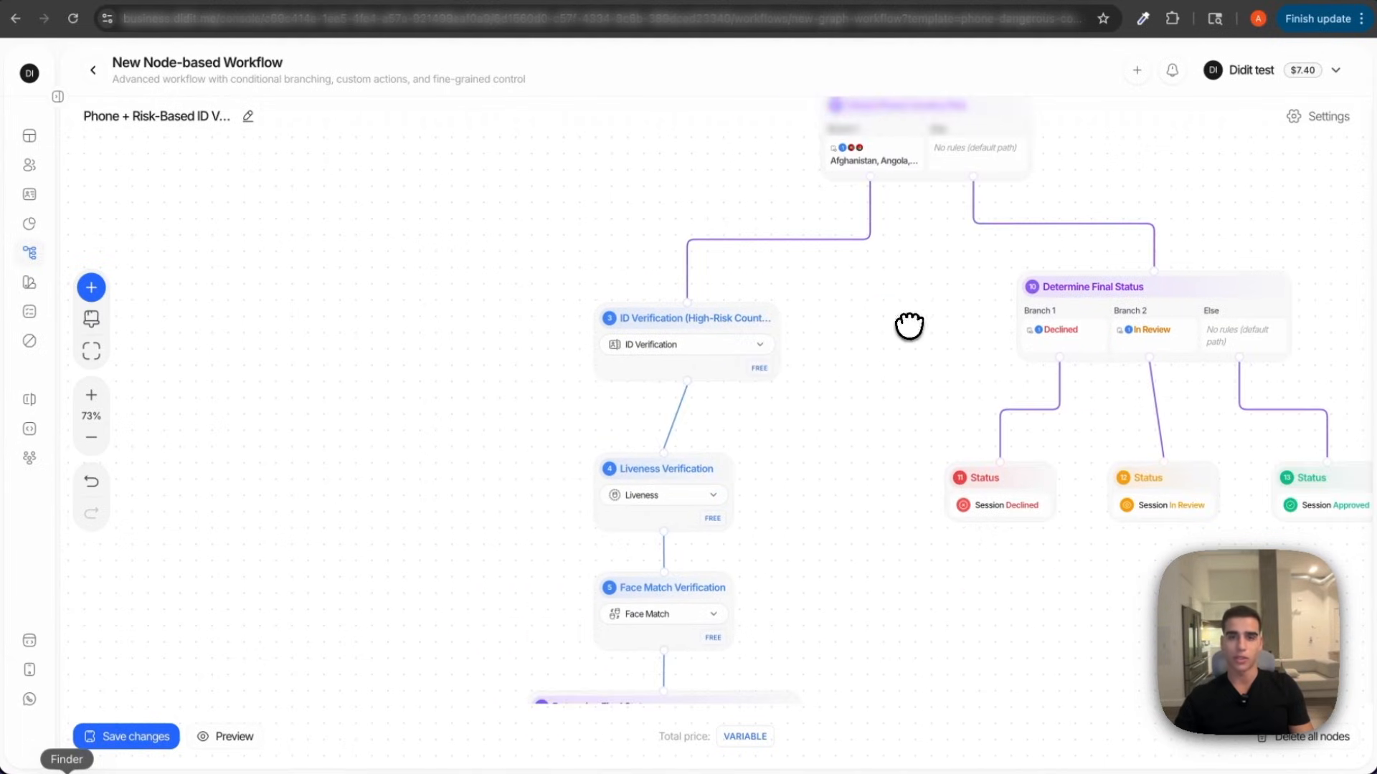
left_click_drag(768, 510, 818, 416)
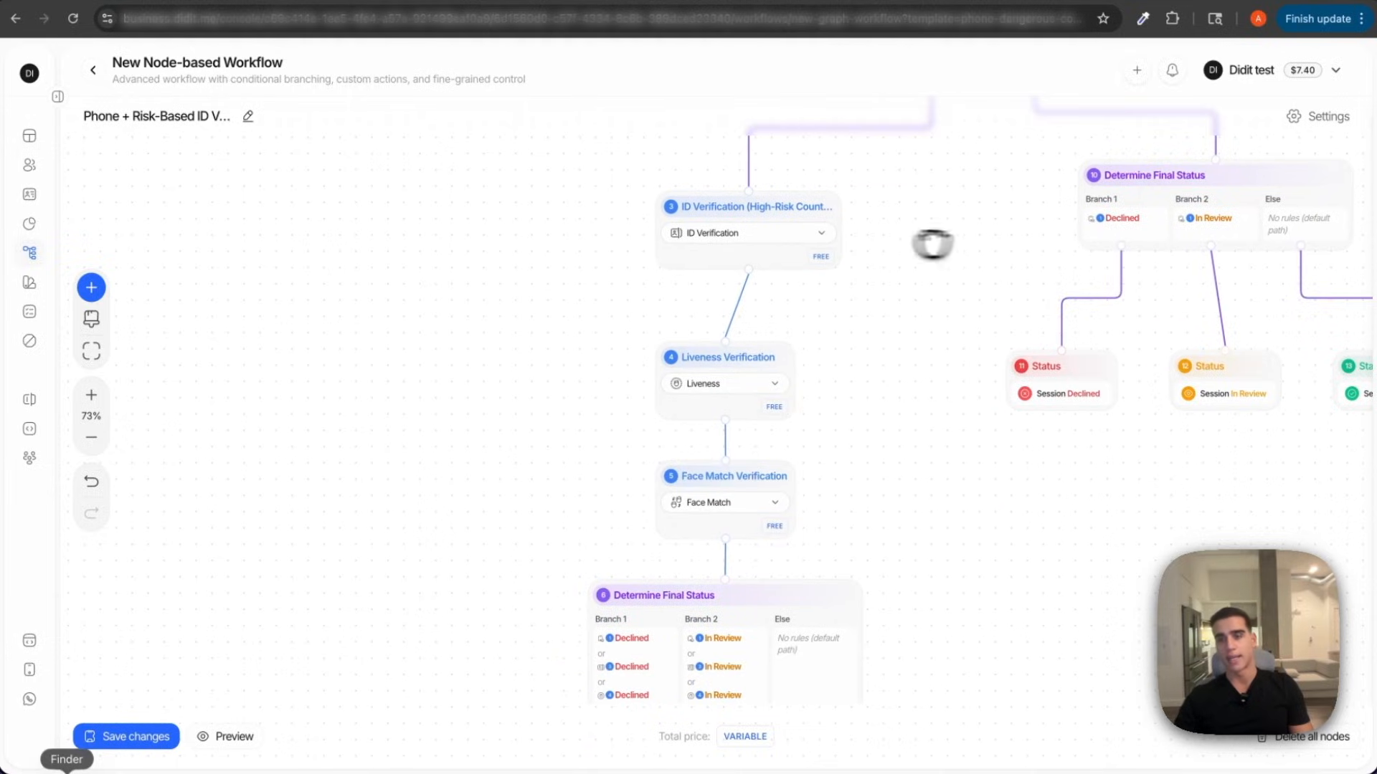
Discard the phone template unsaved and open the Driver Verification node-based template.
left_click(92, 70)
left_click(773, 506)
left_click(1280, 129)
left_click(903, 347)
left_click(925, 343)
Inspect the Passport/National ID and Driver License step settings, then exit the editor.
scroll(788, 185, "up", 4)
left_click_drag(789, 187, 803, 330)
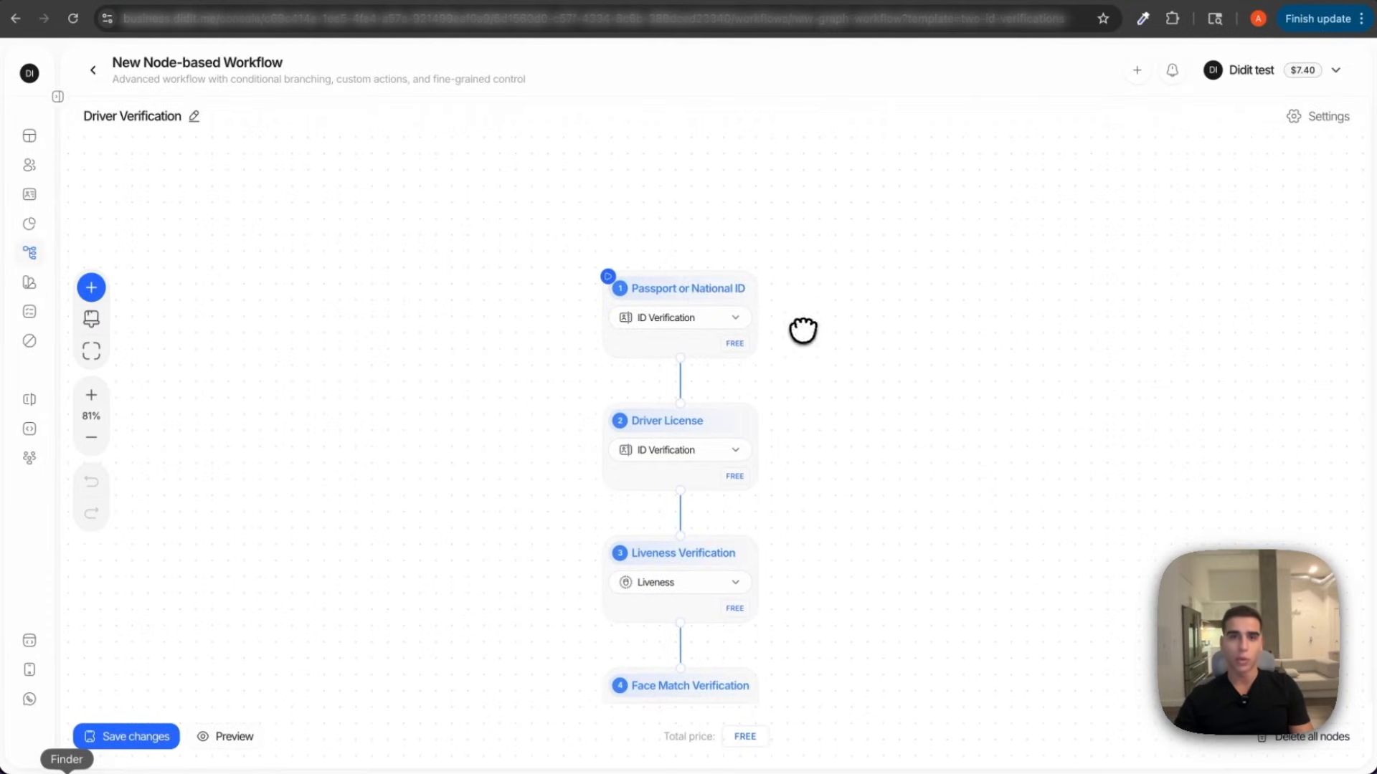
left_click(670, 286)
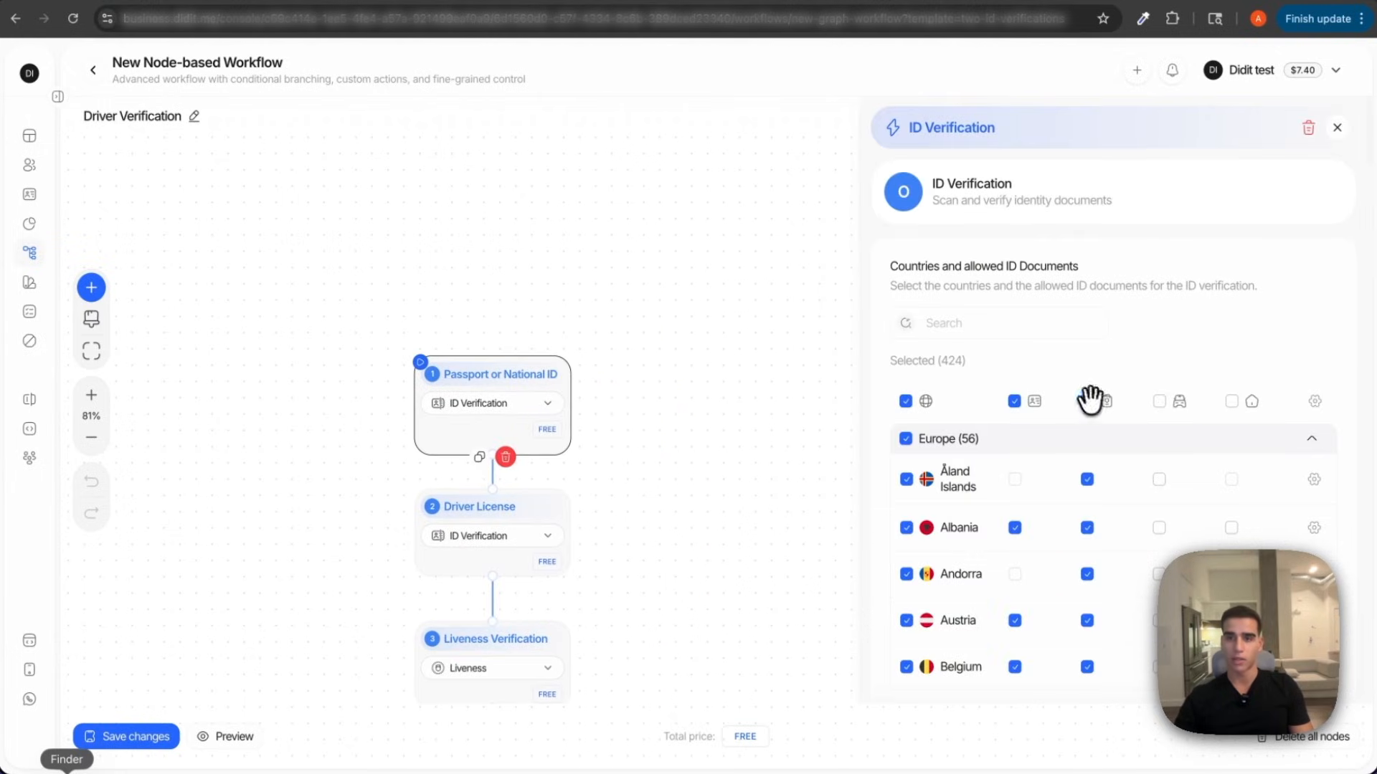
left_click(1336, 127)
left_click(522, 504)
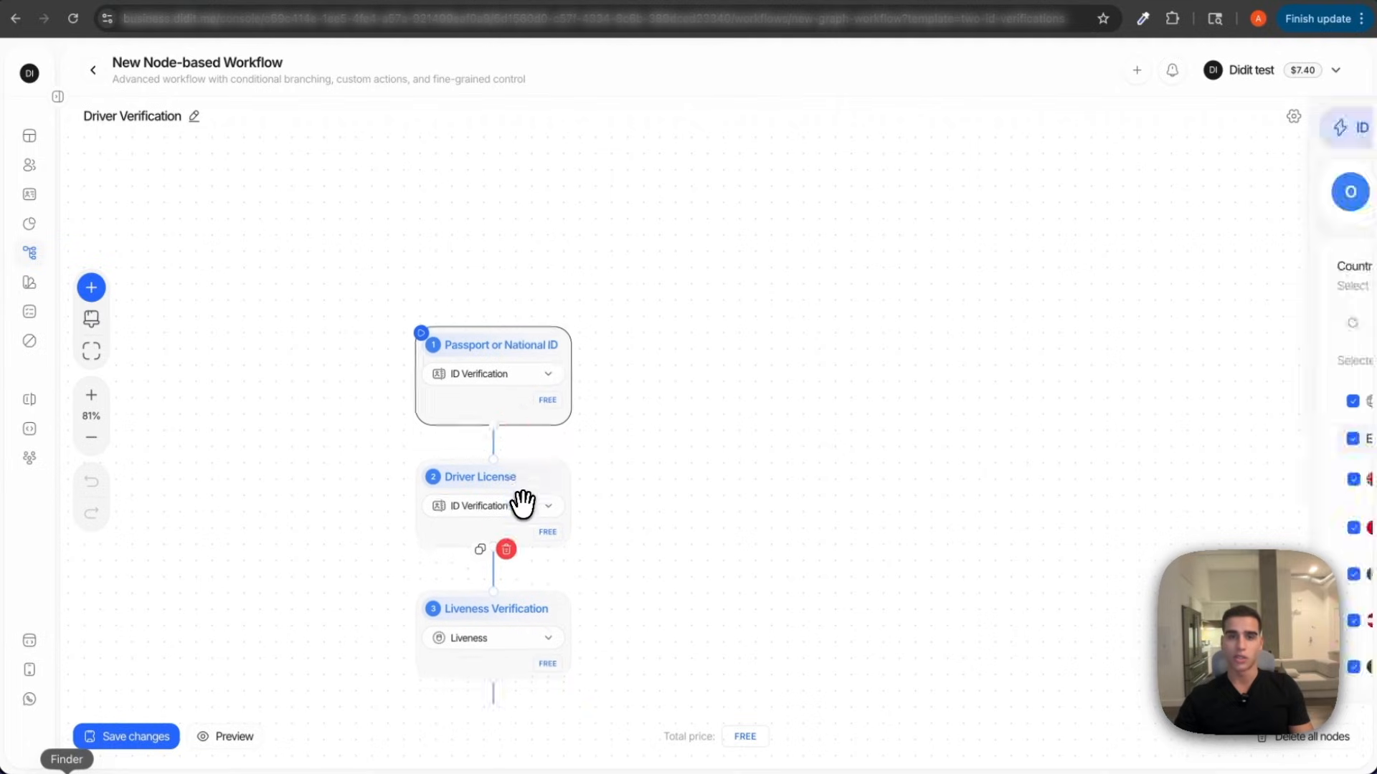
left_click(1336, 129)
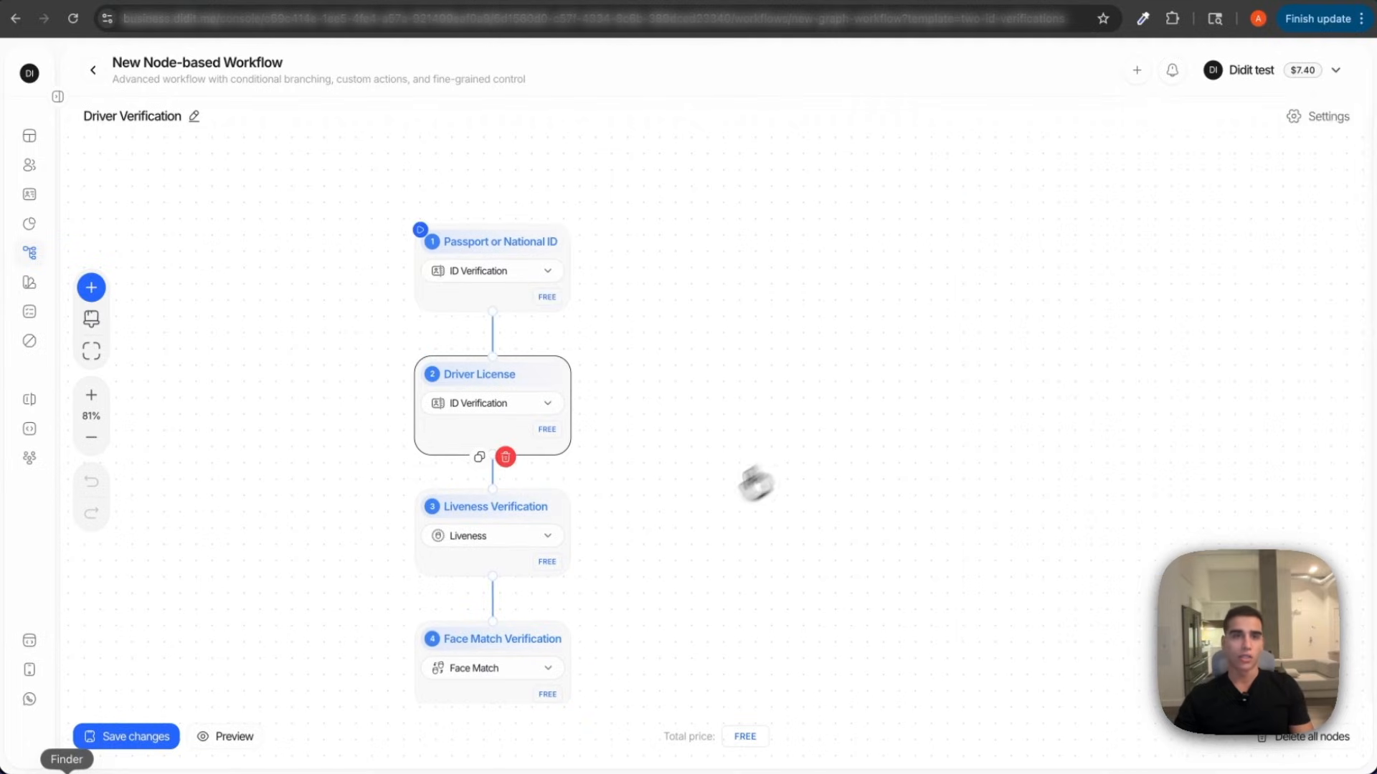
left_click(92, 71)
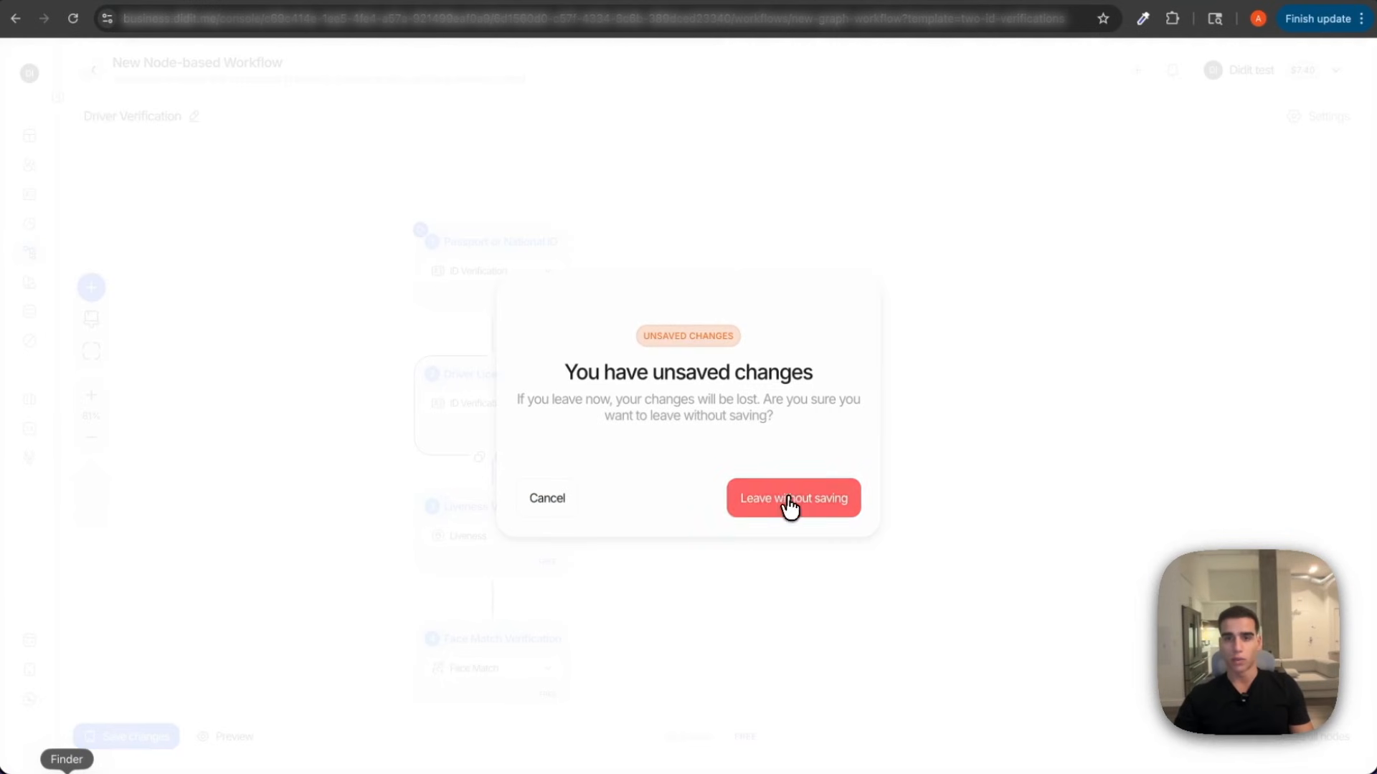
Discard the Driver Verification draft and start a from-scratch simple workflow of type KYC Verification.
left_click(787, 504)
left_click(1291, 132)
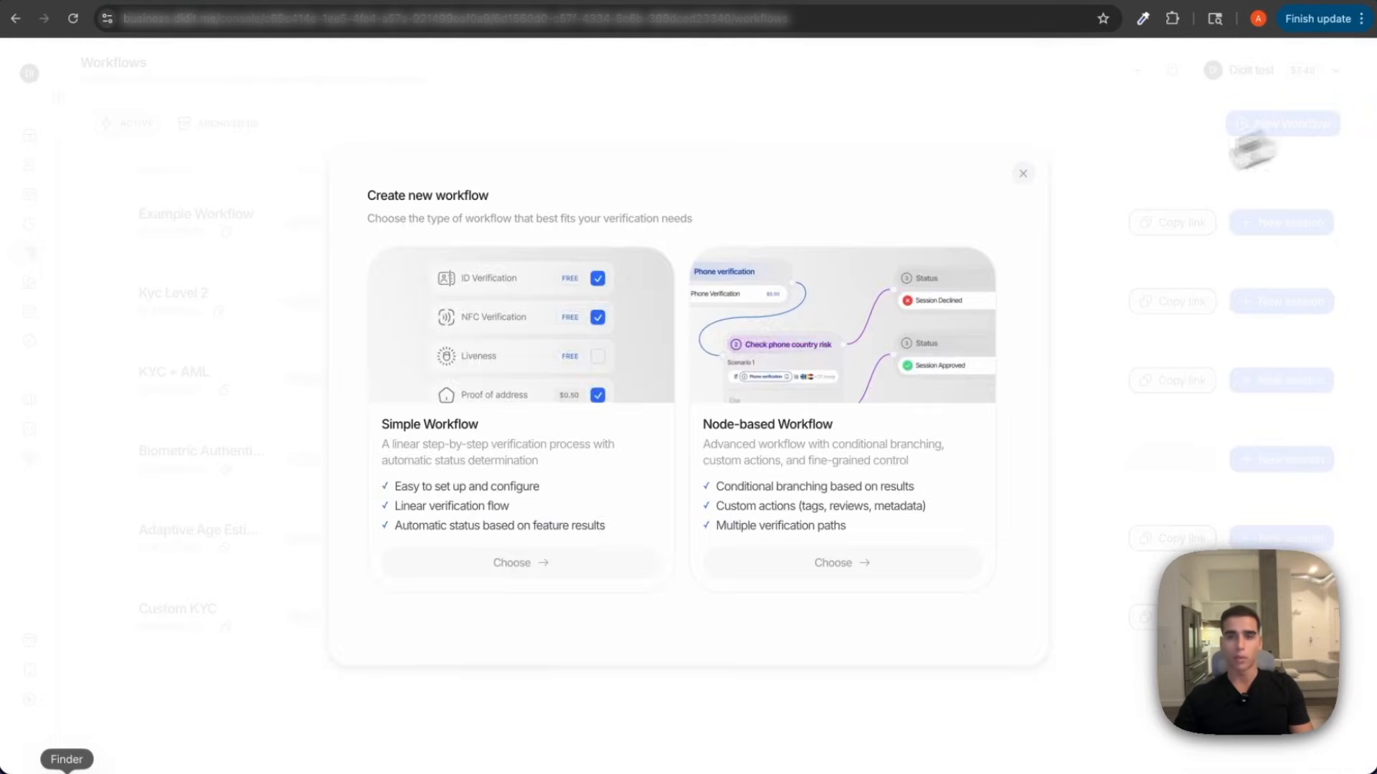
left_click(544, 406)
left_click(465, 366)
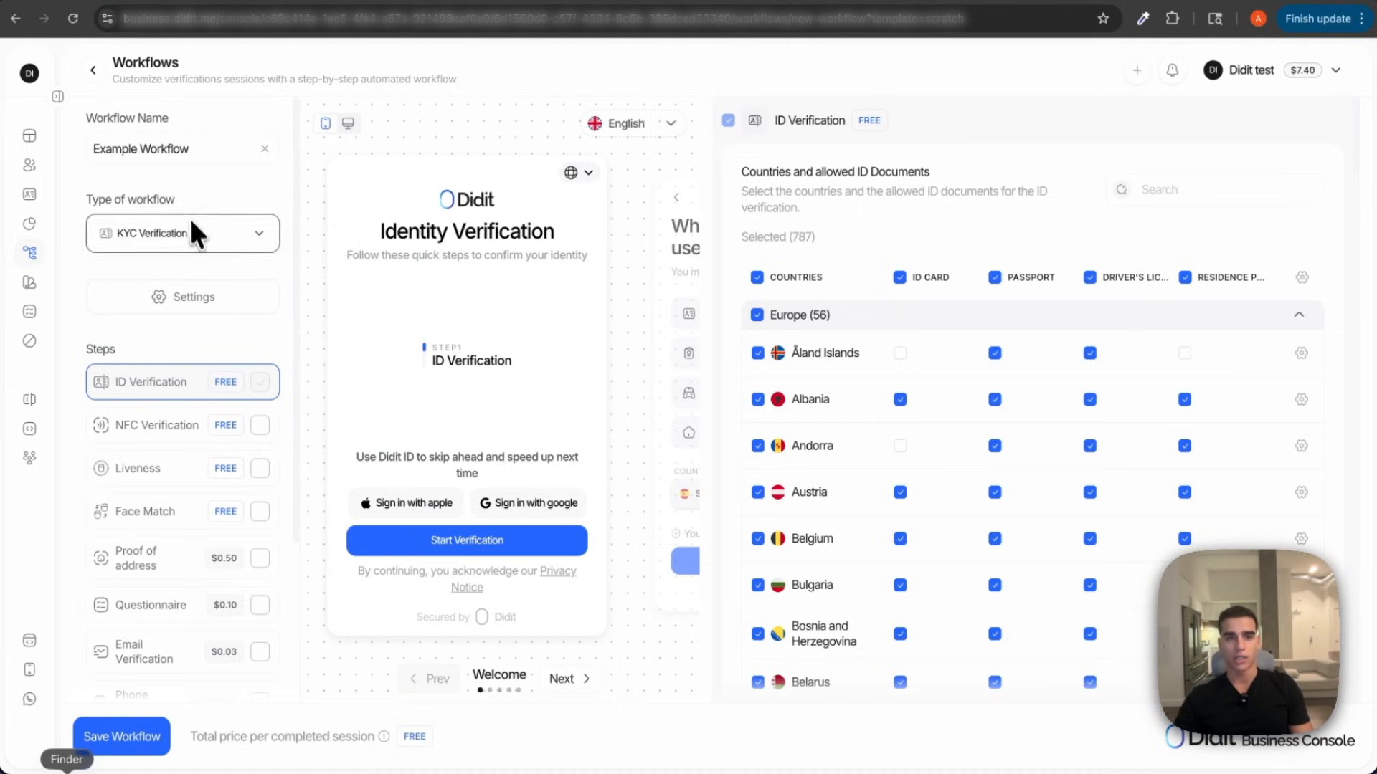
left_click(180, 232)
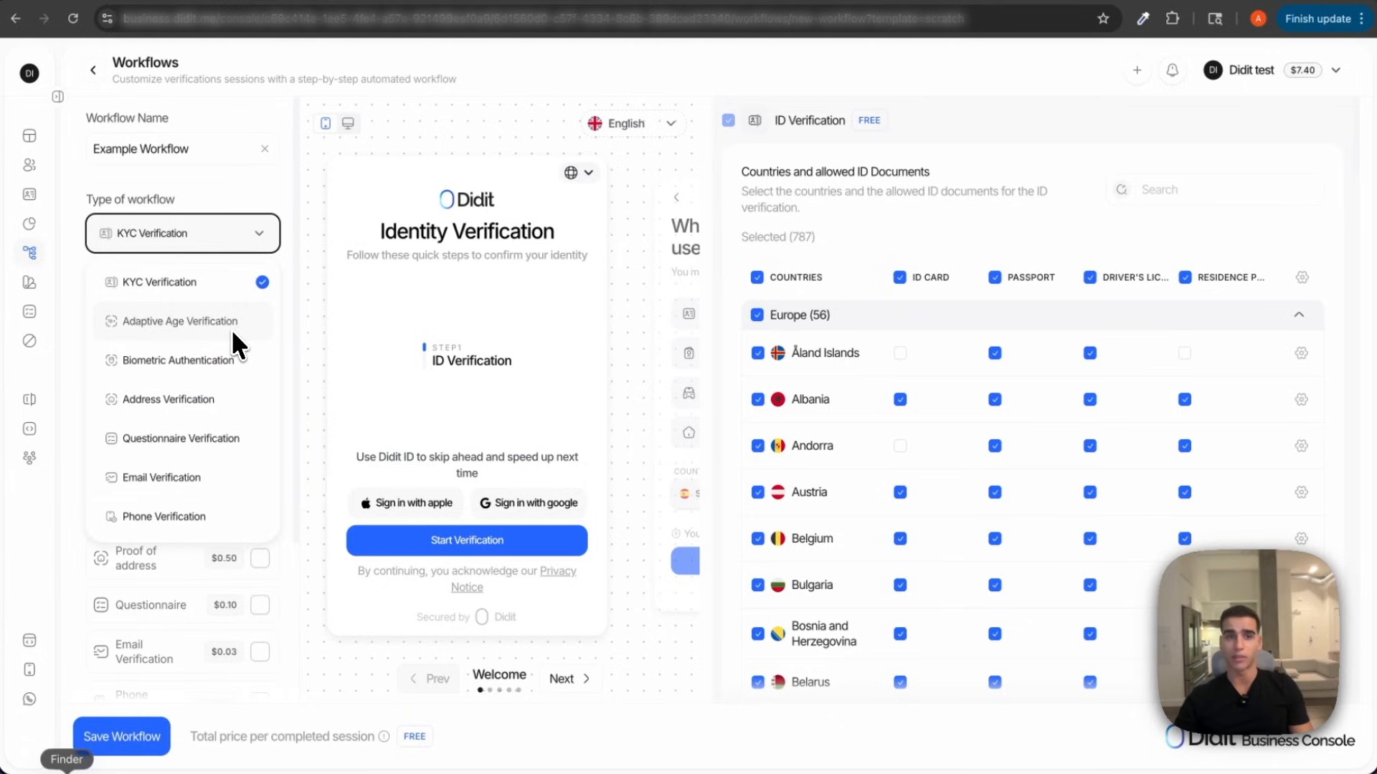
left_click(217, 234)
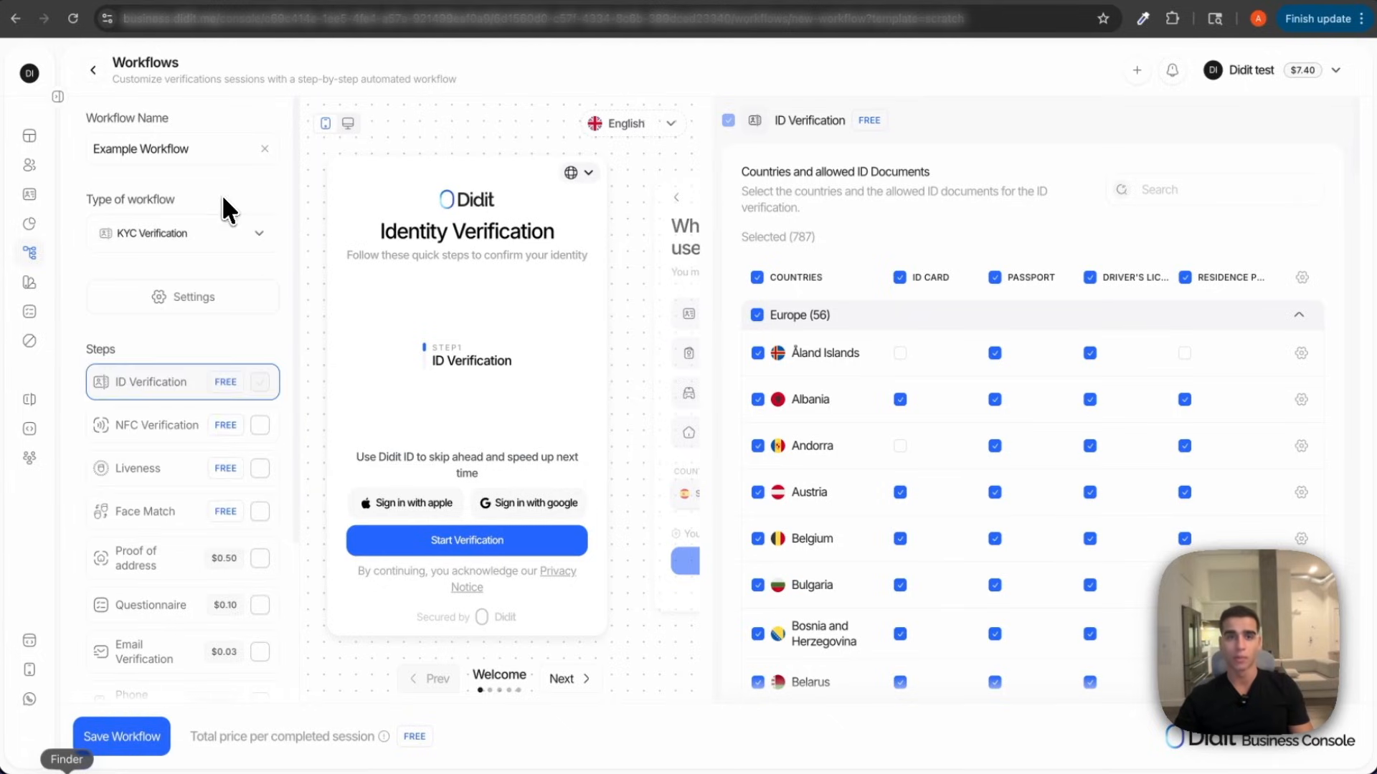
scroll(231, 270, "down", 3)
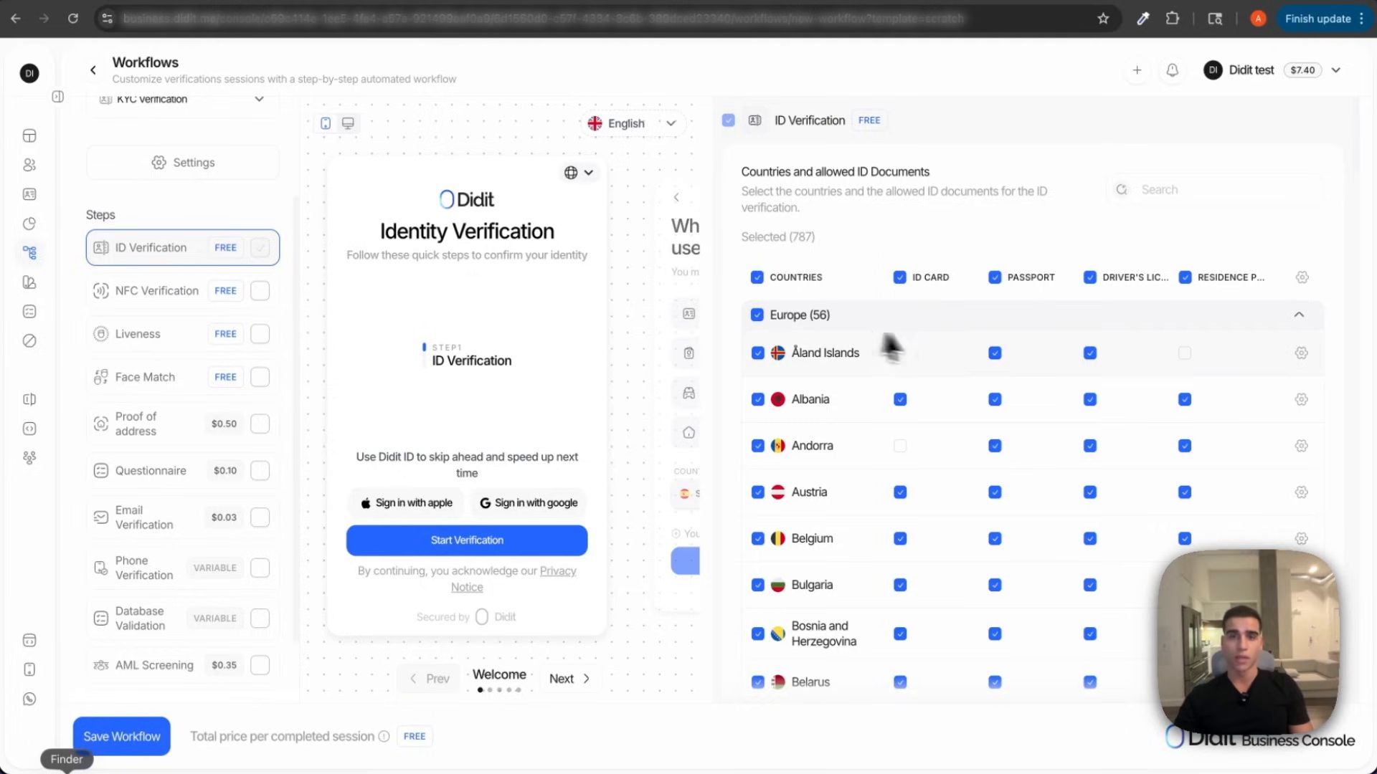
Restrict ID Verification to Spain, allowing all of its document types.
left_click(1298, 313)
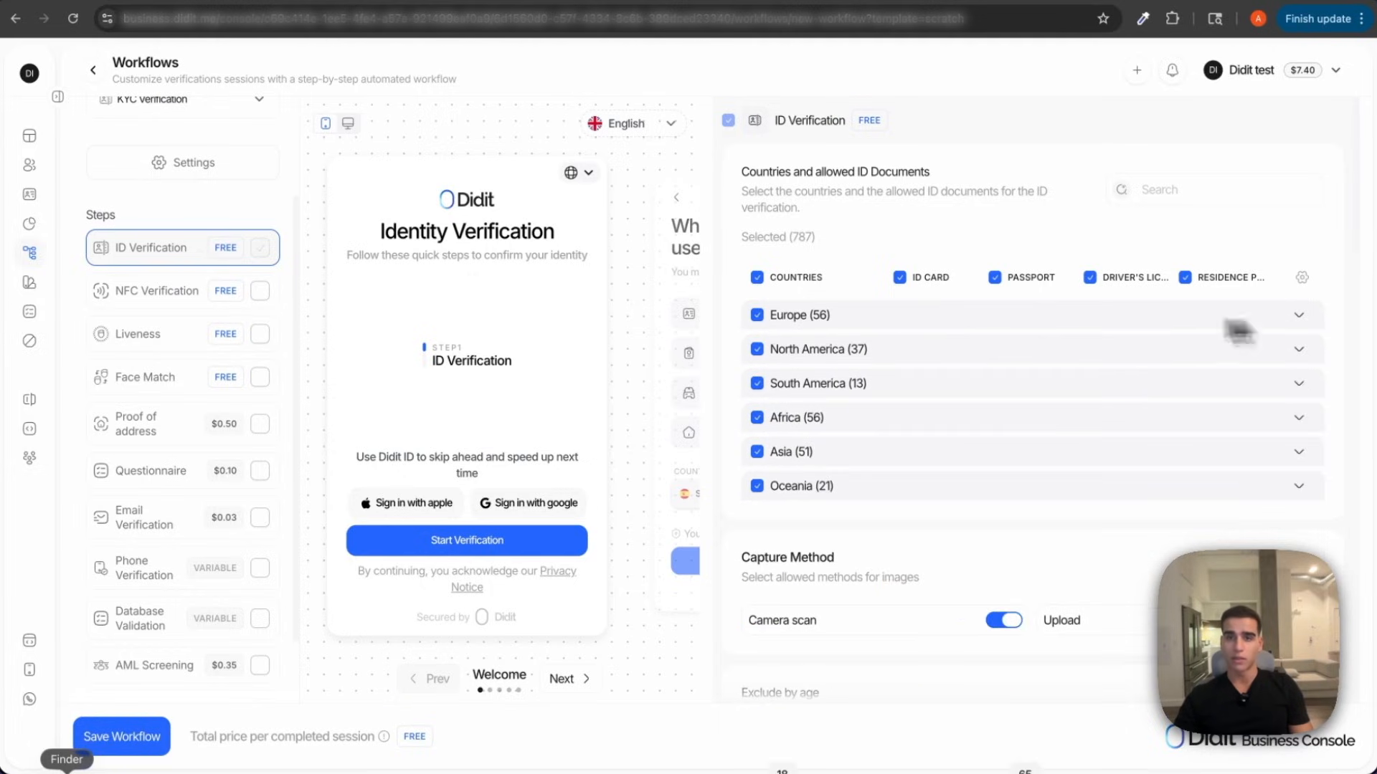
left_click(757, 277)
left_click(1235, 186)
type("spain")
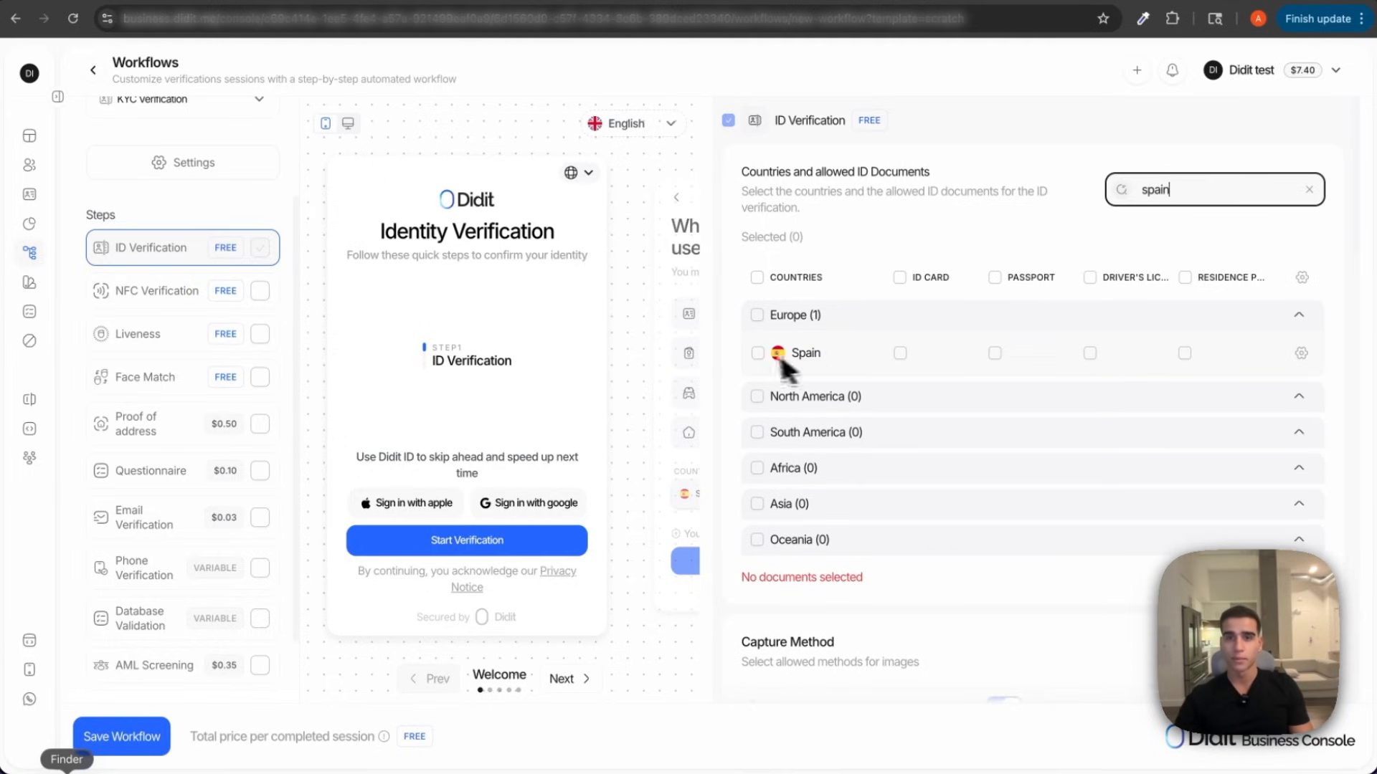
left_click(757, 353)
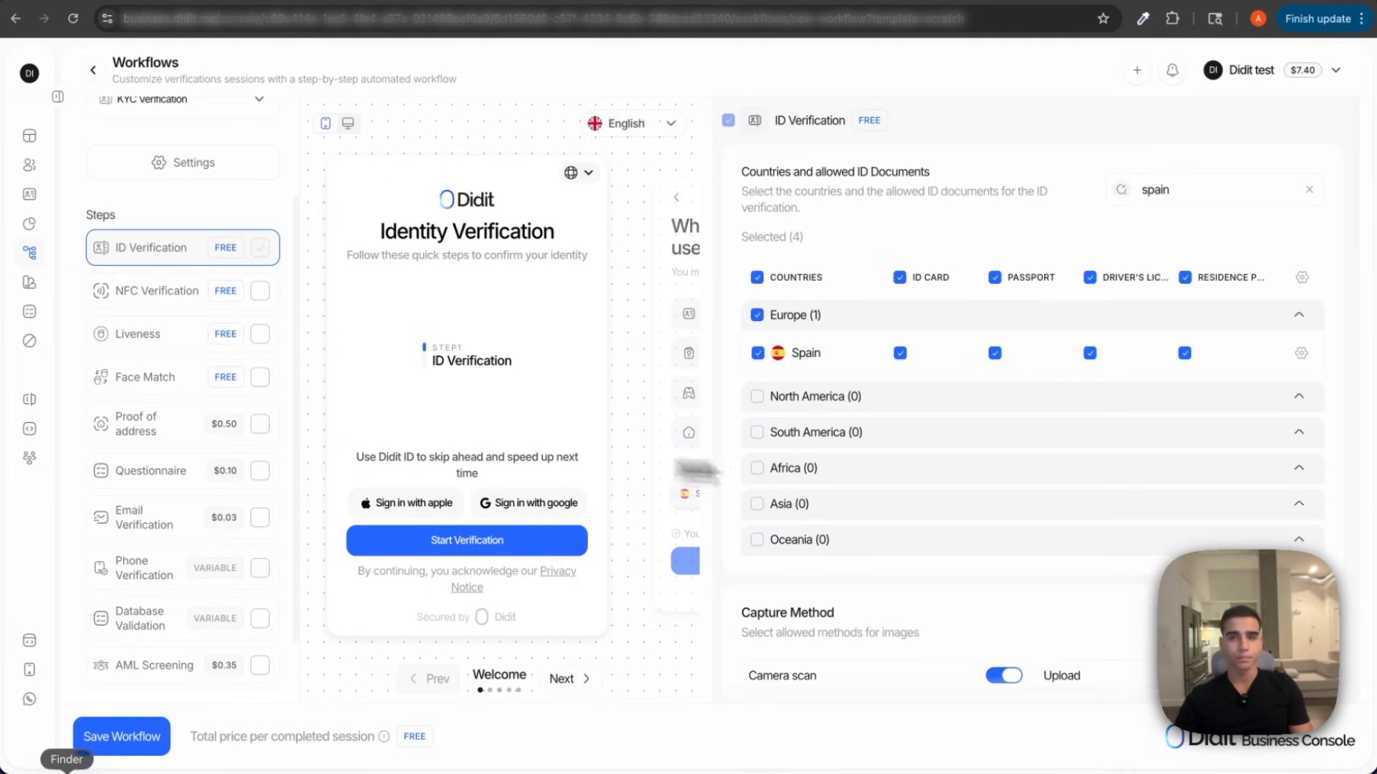
Turn on exclusion by age so users outside 18–65 are declined, and review the rules.
scroll(963, 451, "down", 5)
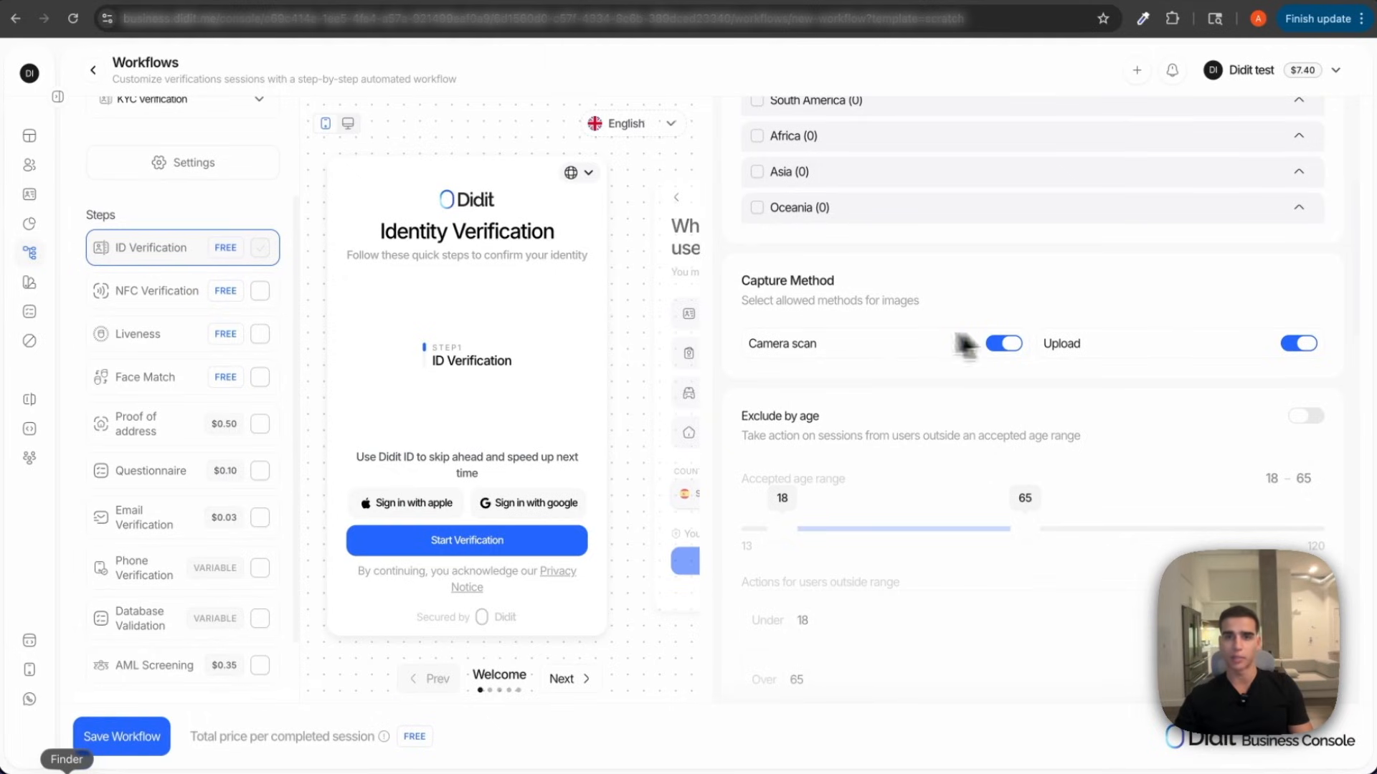
scroll(1205, 326, "down", 2)
left_click(1298, 251)
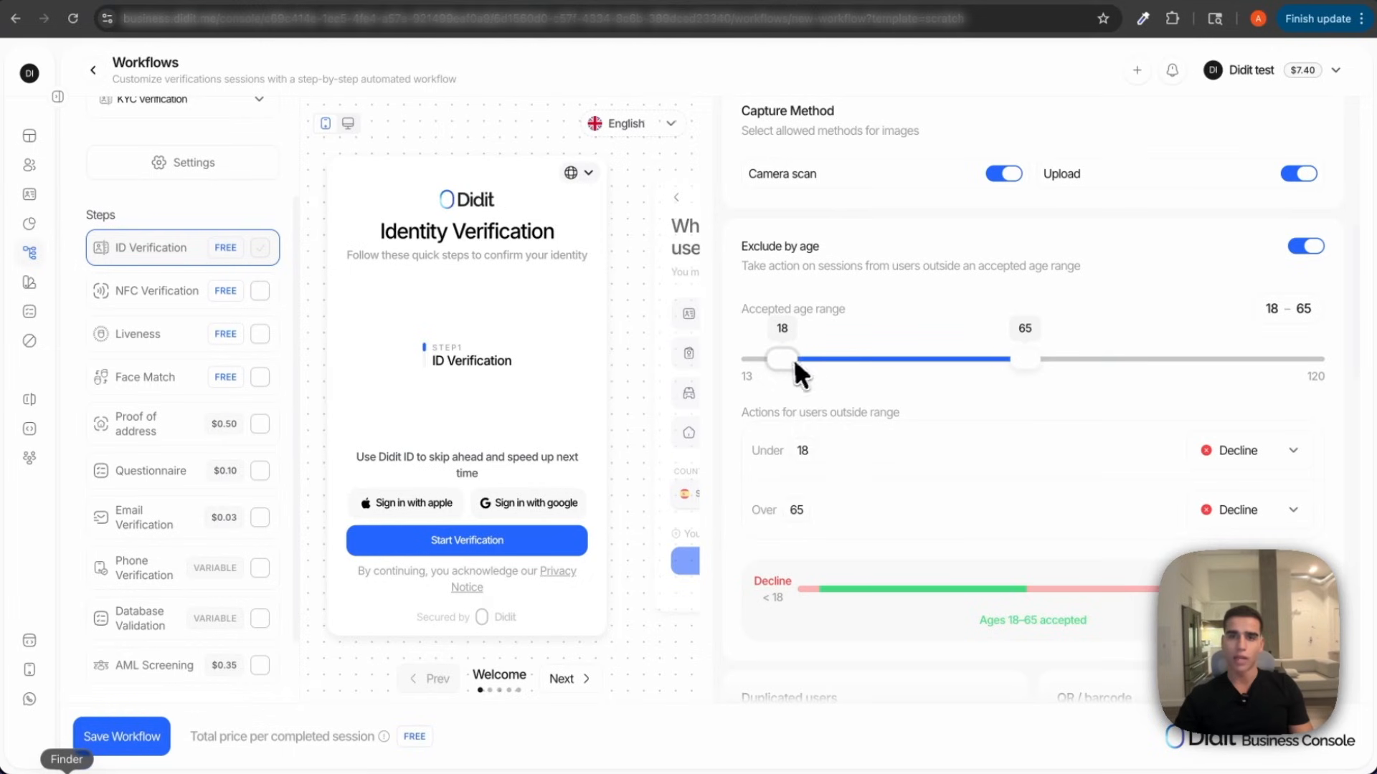
scroll(980, 395, "down", 2)
scroll(987, 394, "down", 5)
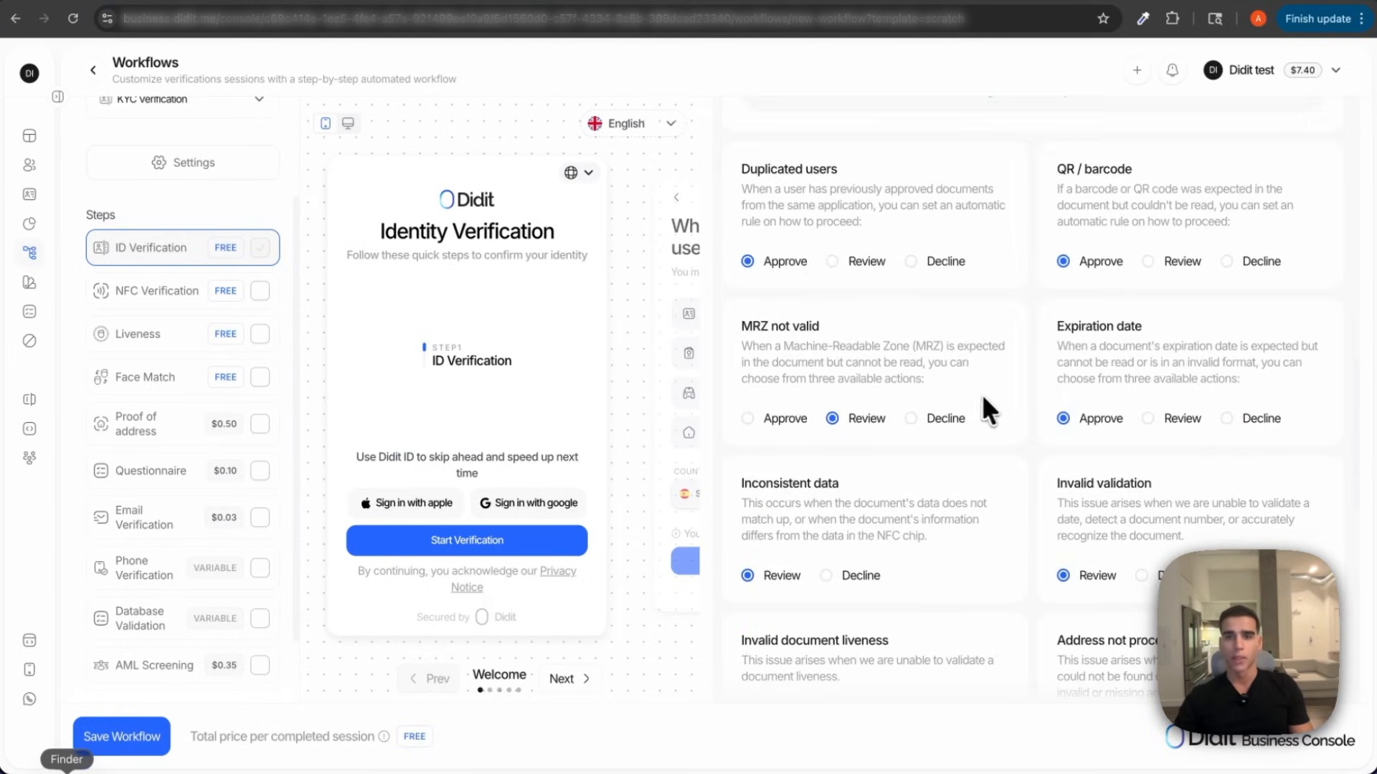
scroll(1069, 361, "down", 6)
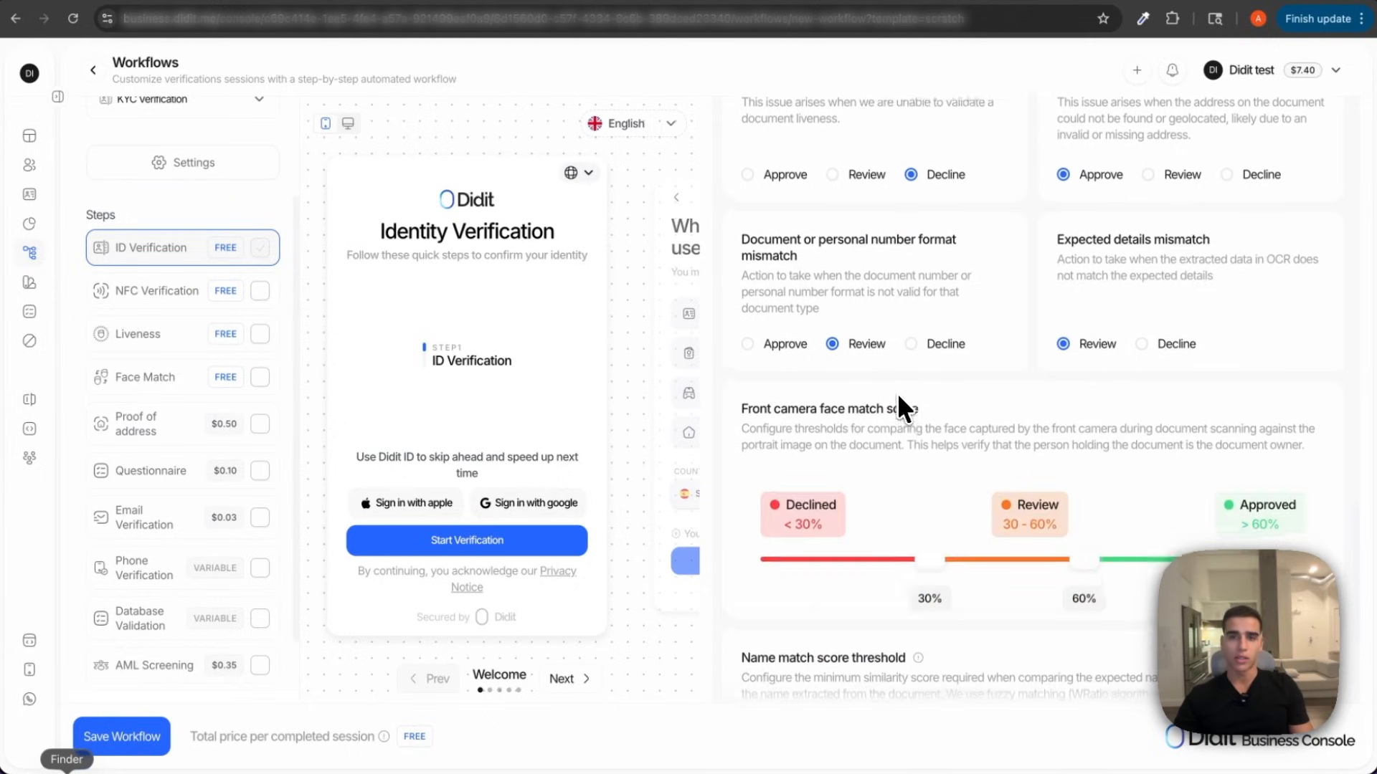
scroll(1040, 331, "down", 2)
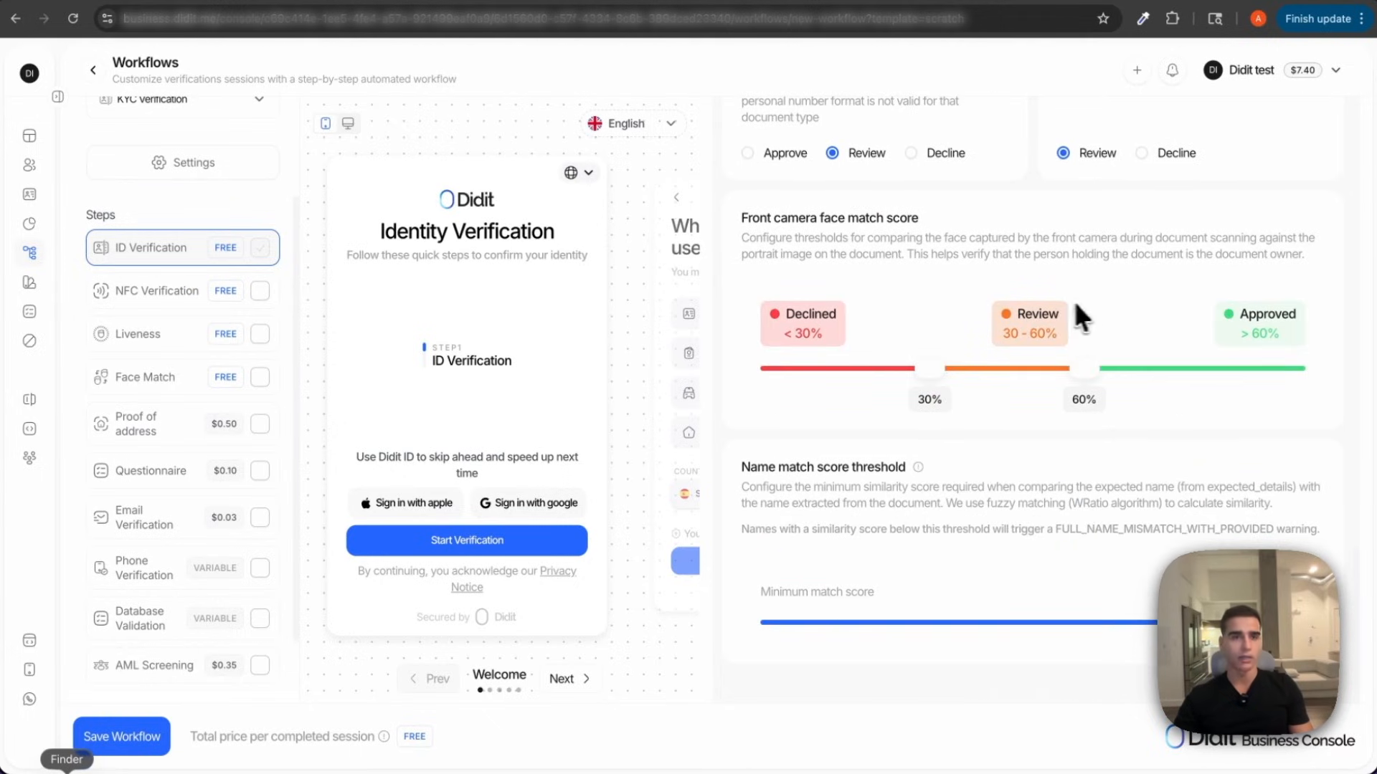
Enable Liveness with the Passive method, review its score thresholds, and tick AML Screening.
left_click(159, 331)
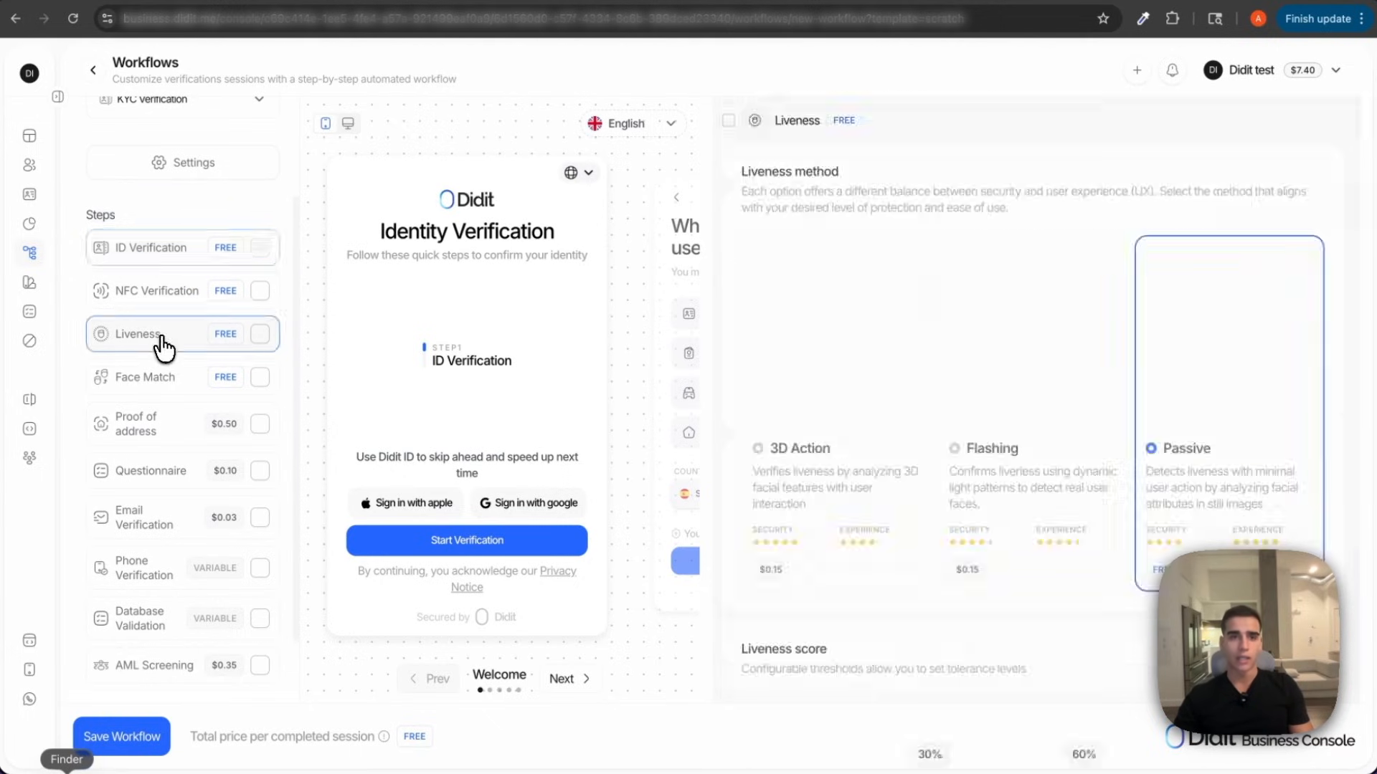
left_click(260, 334)
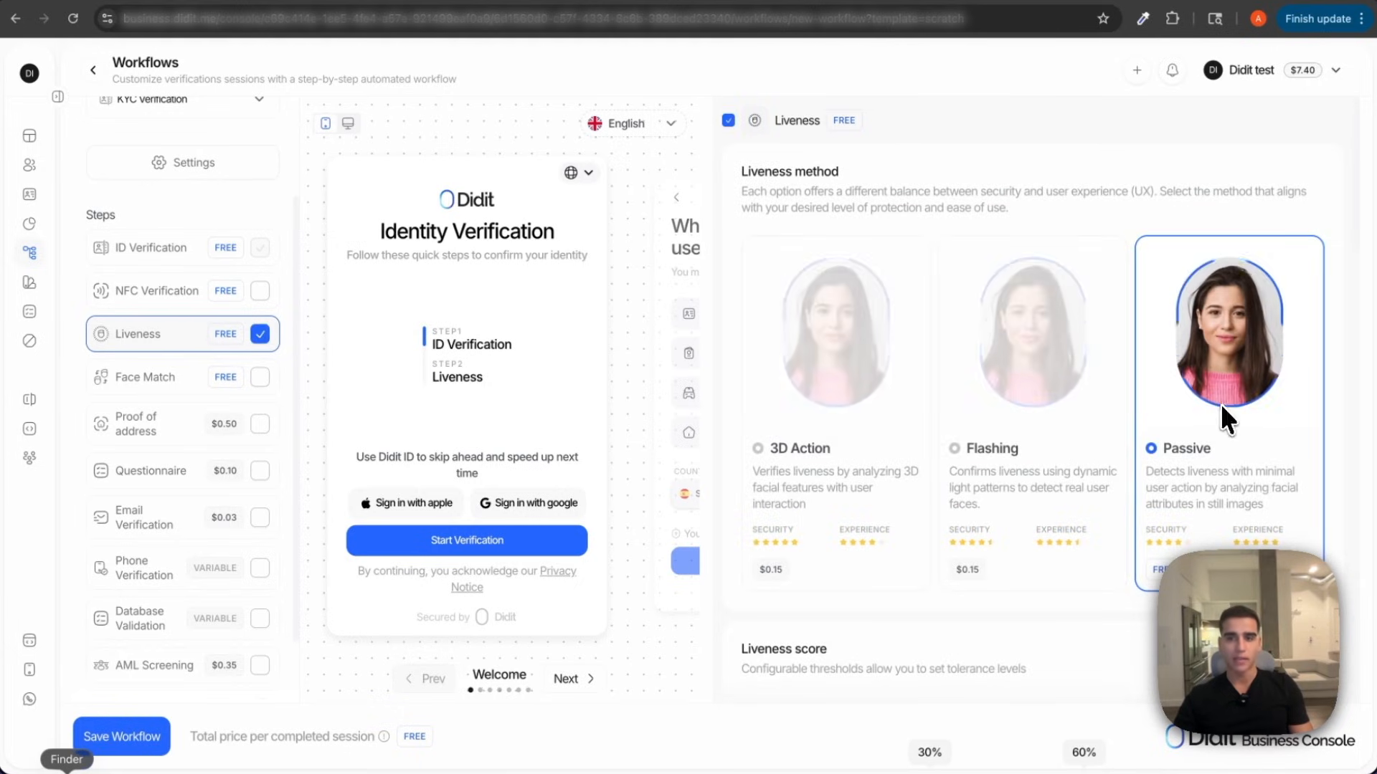
scroll(1003, 431, "down", 5)
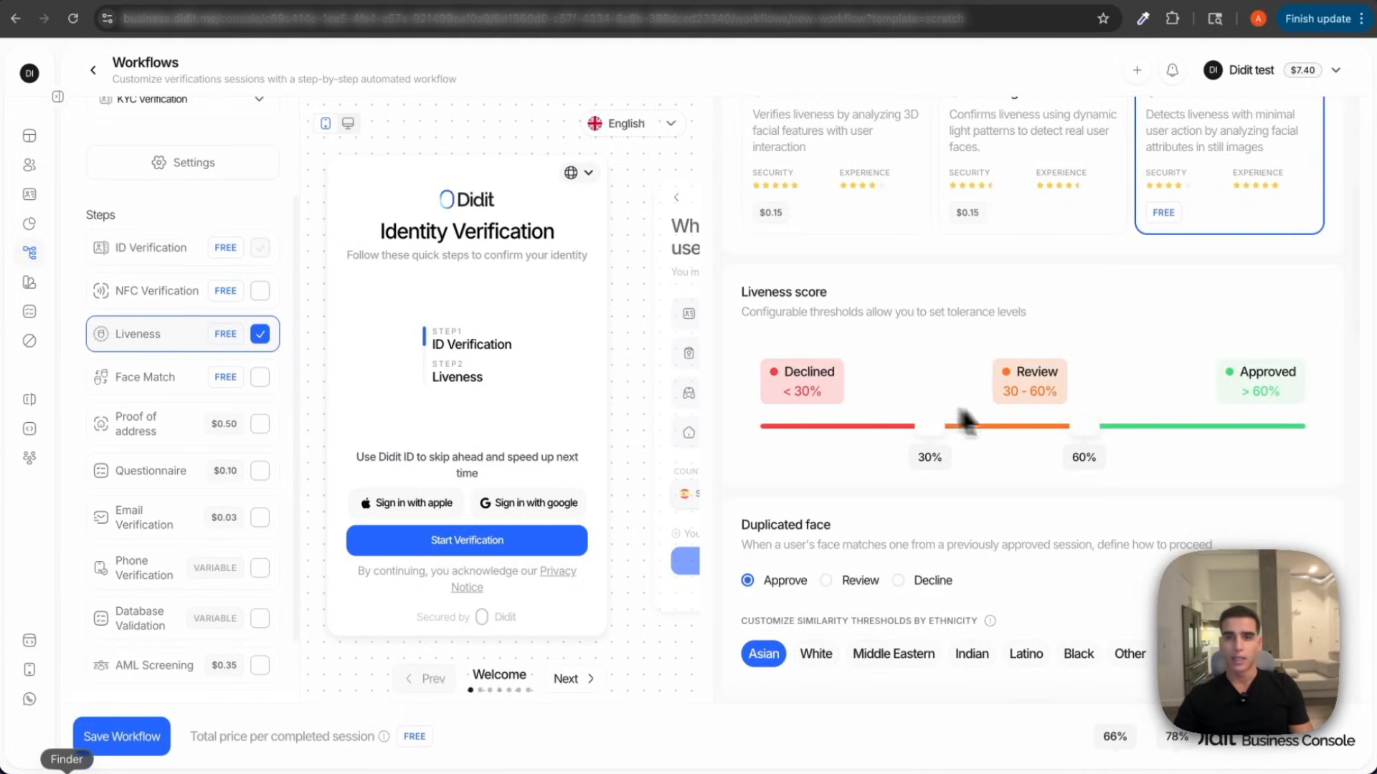
scroll(971, 432, "down", 15)
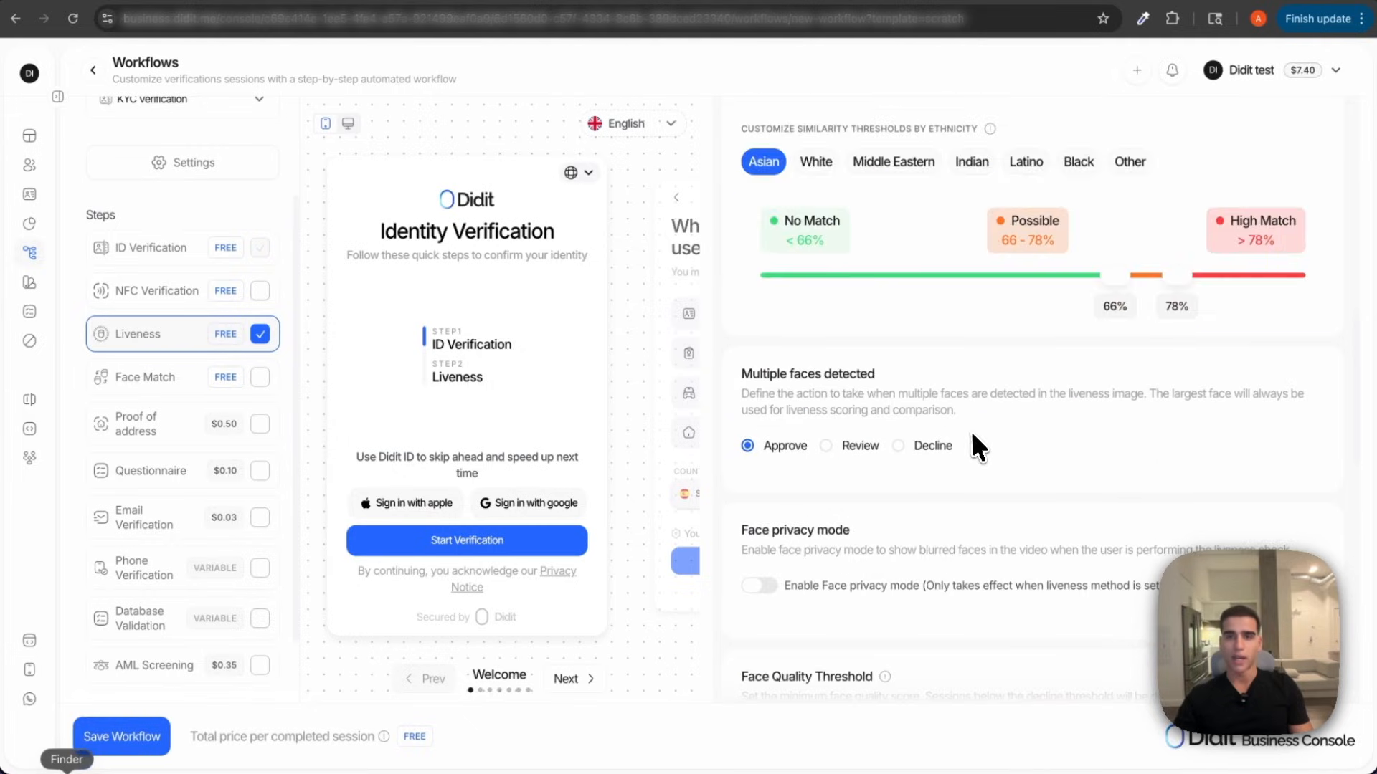
scroll(138, 433, "down", 2)
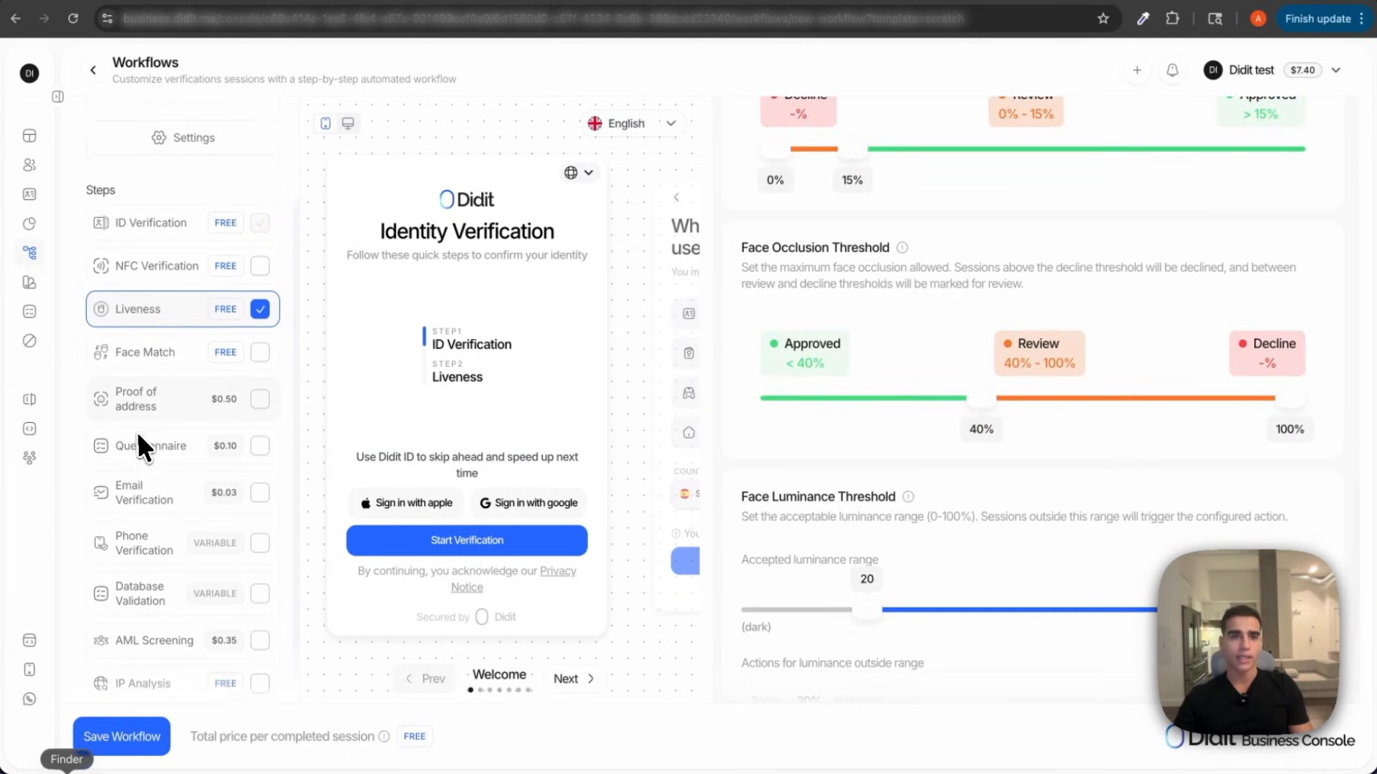
left_click(258, 598)
Enable the AML Screening and IP Analysis steps, then open the workflow Settings.
left_click(258, 309)
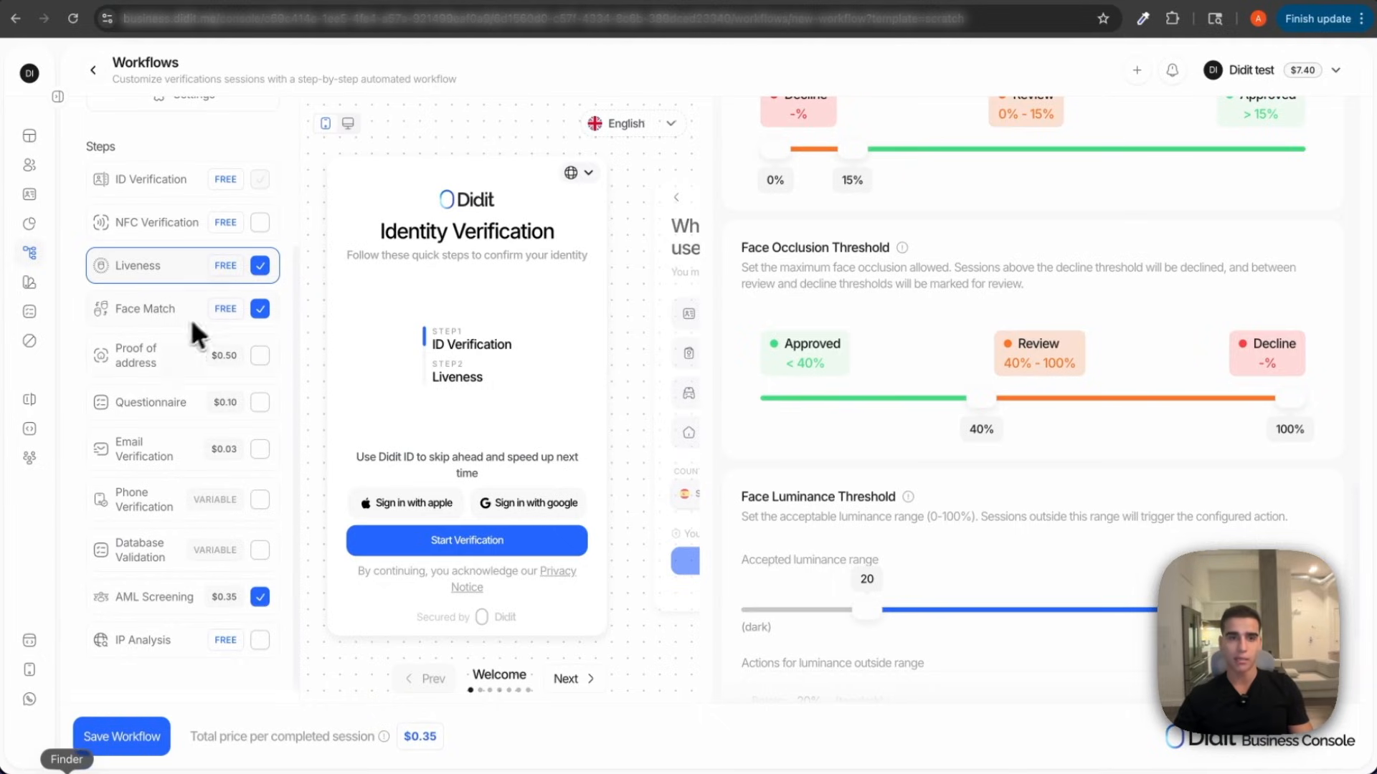
left_click(258, 640)
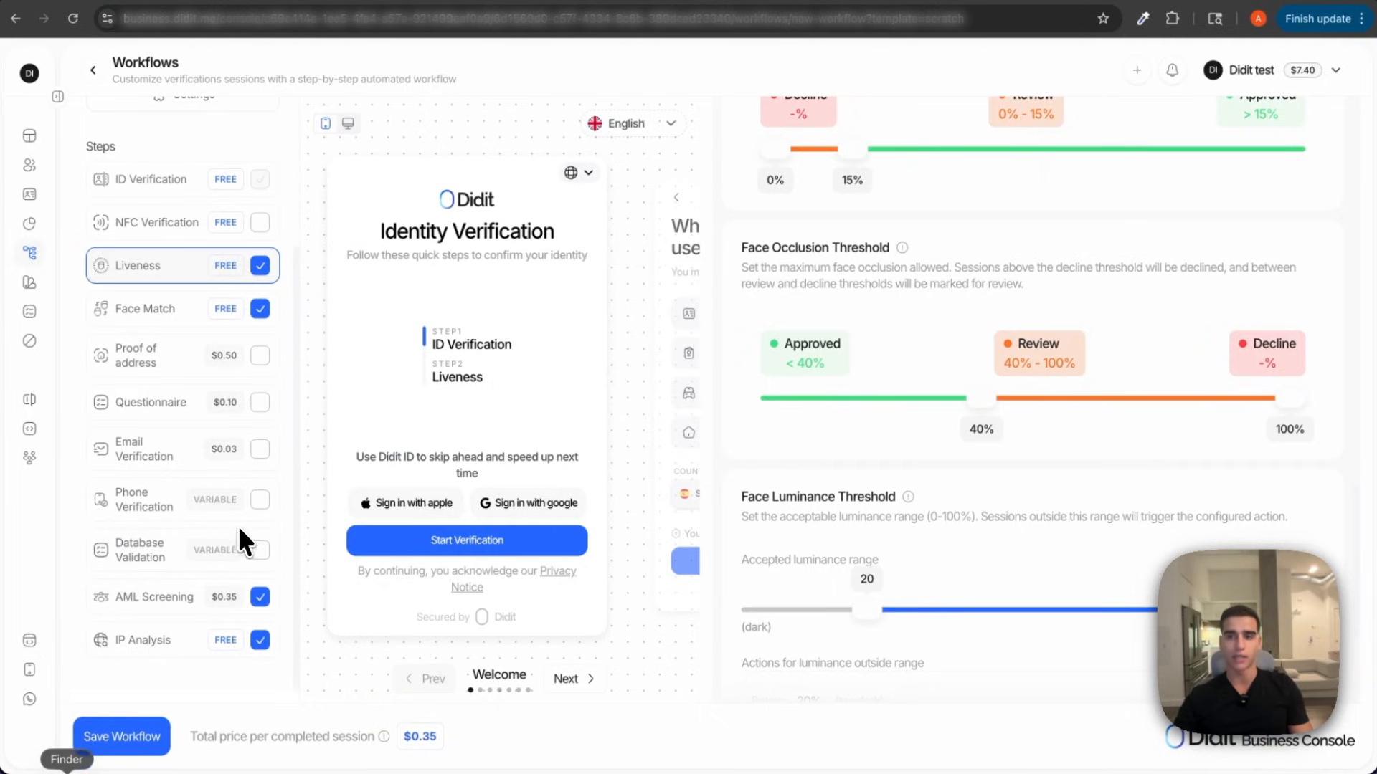
scroll(238, 525, "up", 3)
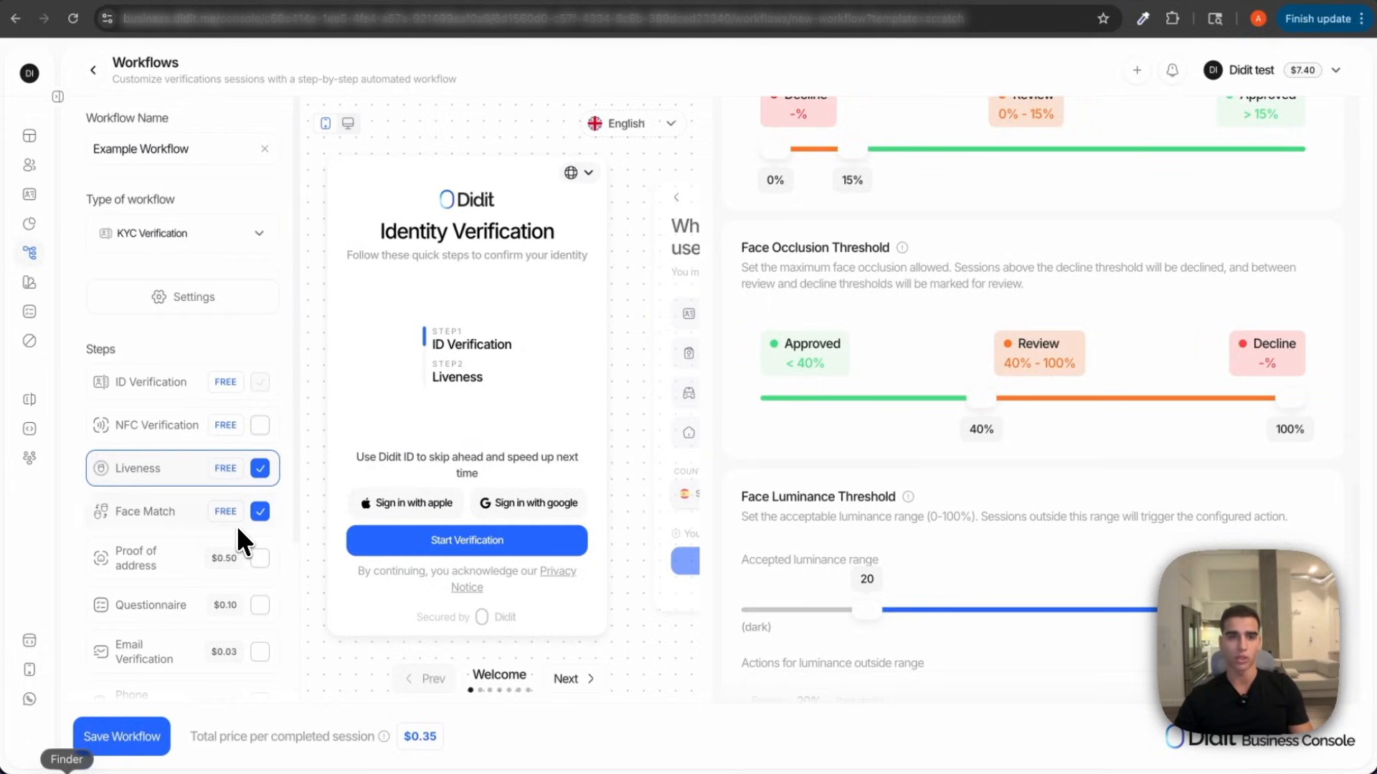
left_click(211, 300)
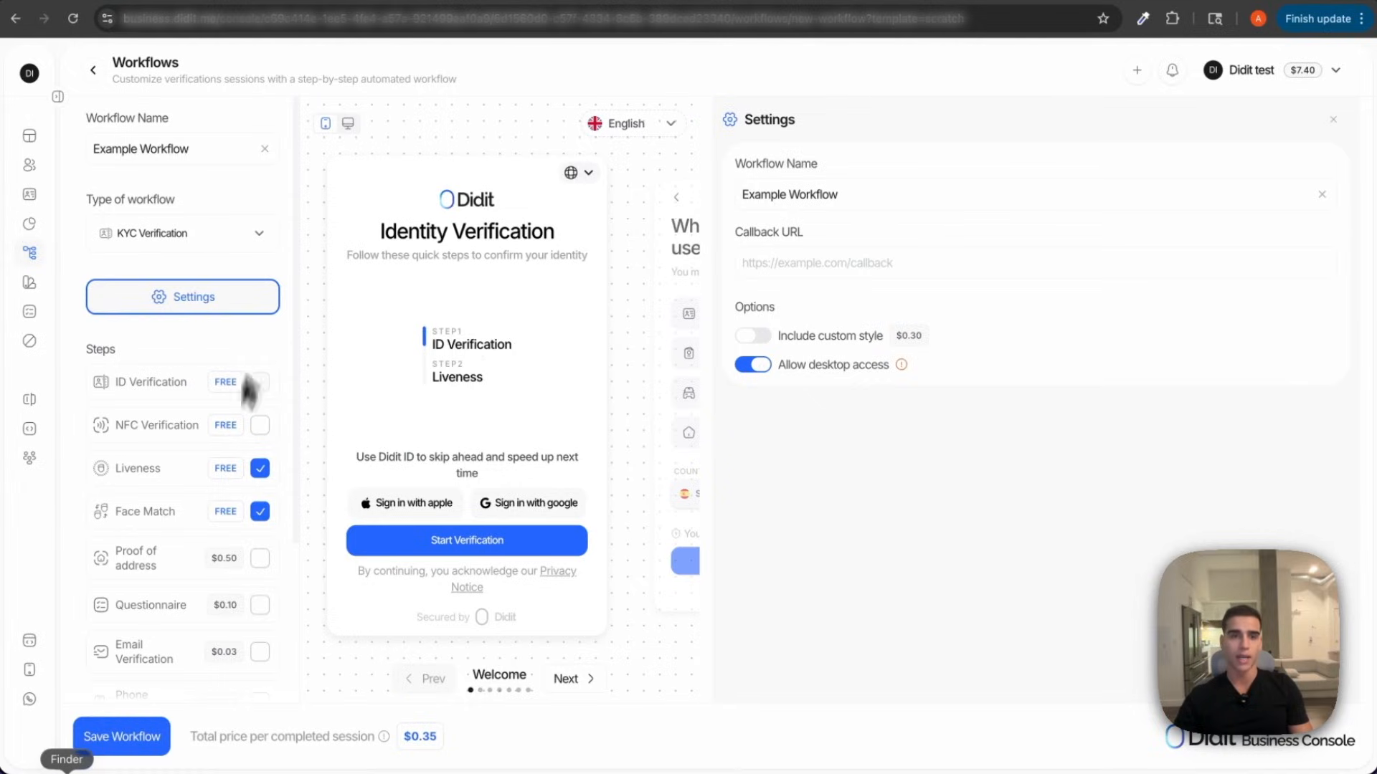
Save Example Workflow and copy its shareable verification link.
left_click(135, 740)
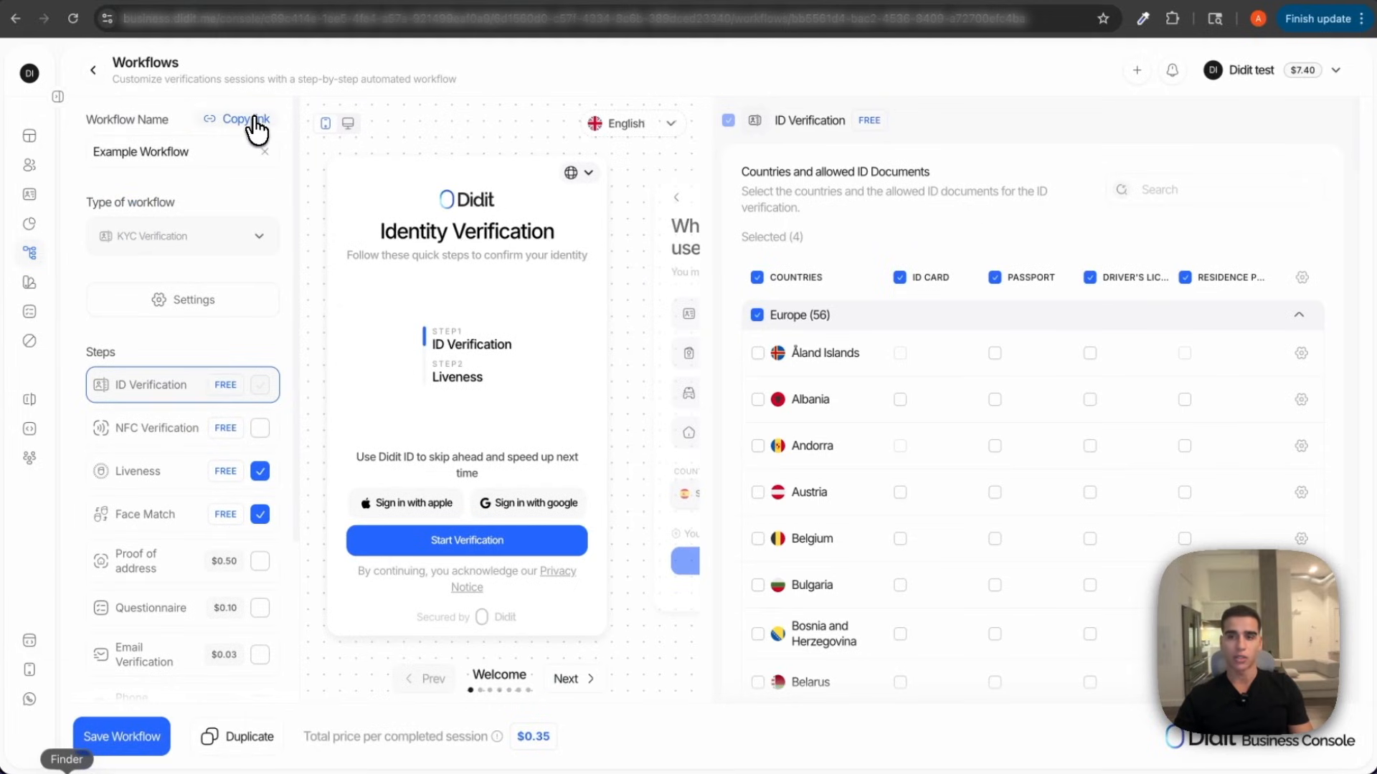
left_click(251, 122)
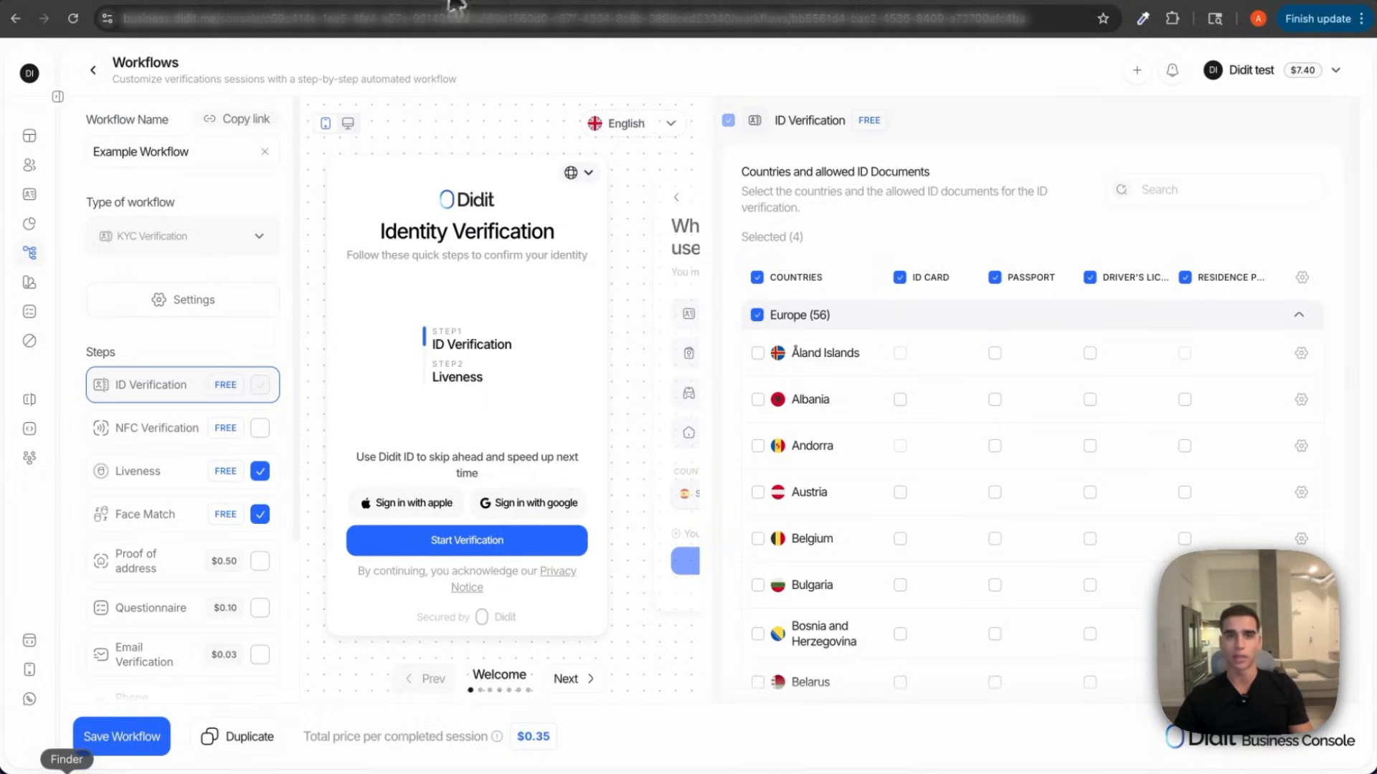
left_click(466, 6)
Load the verification link in a new tab at 90% zoom and choose the Spanish DNI.
key("super+v")
key("Return")
key("super+minus")
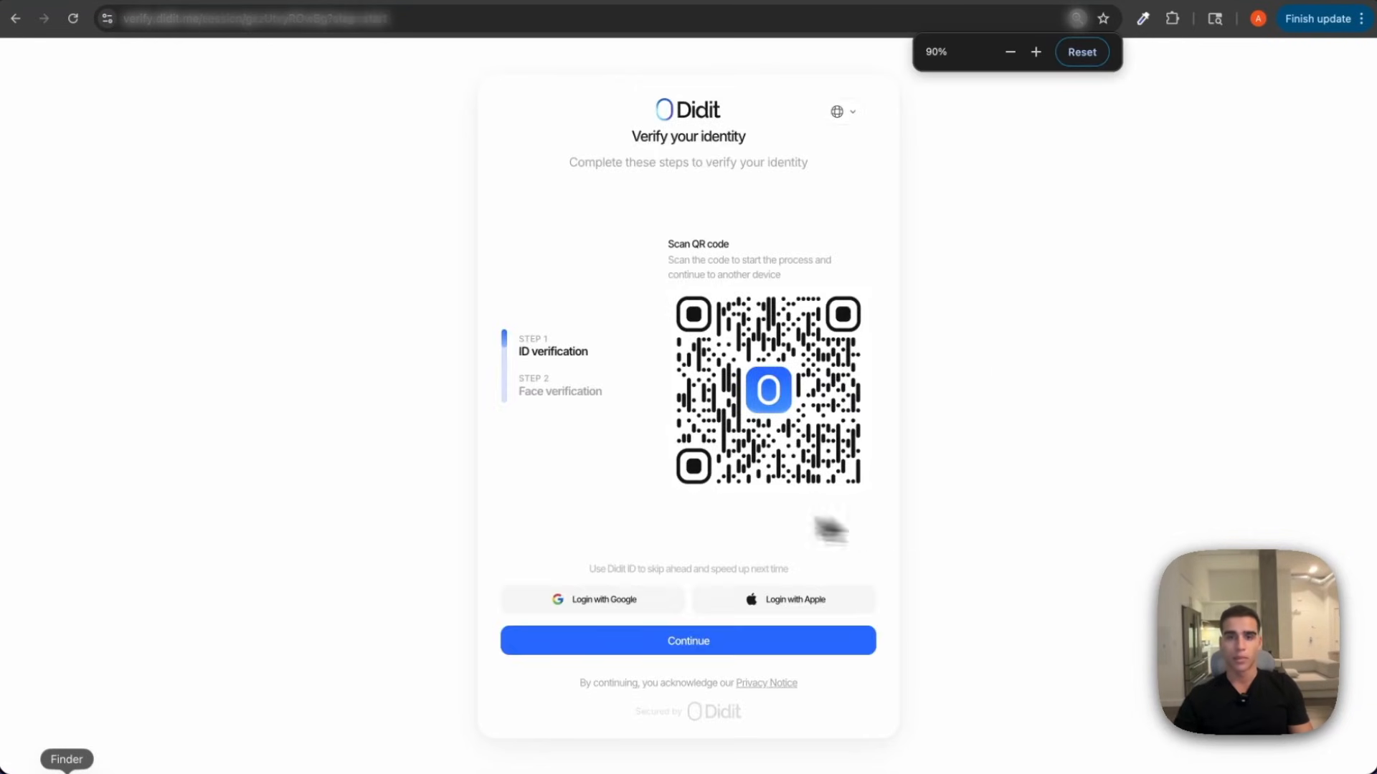
left_click(823, 654)
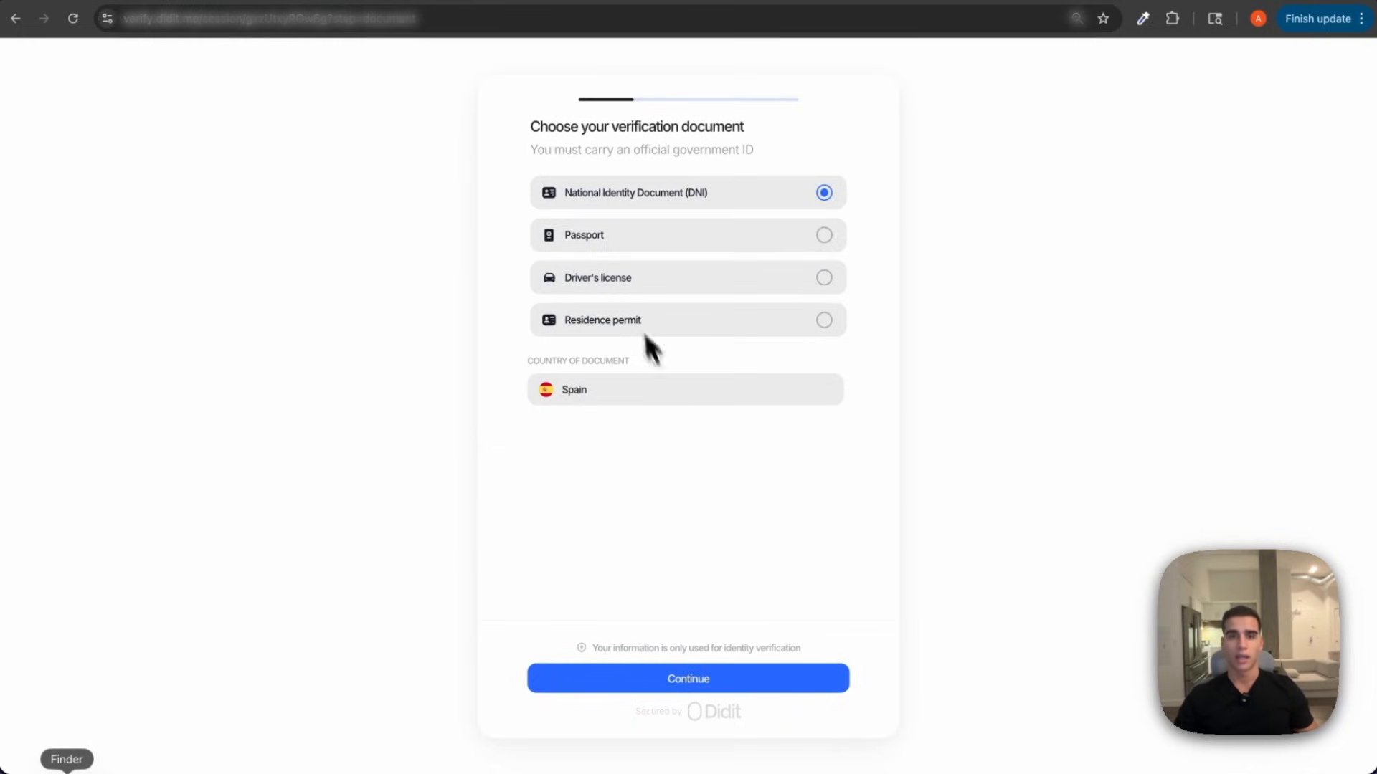
left_click(759, 682)
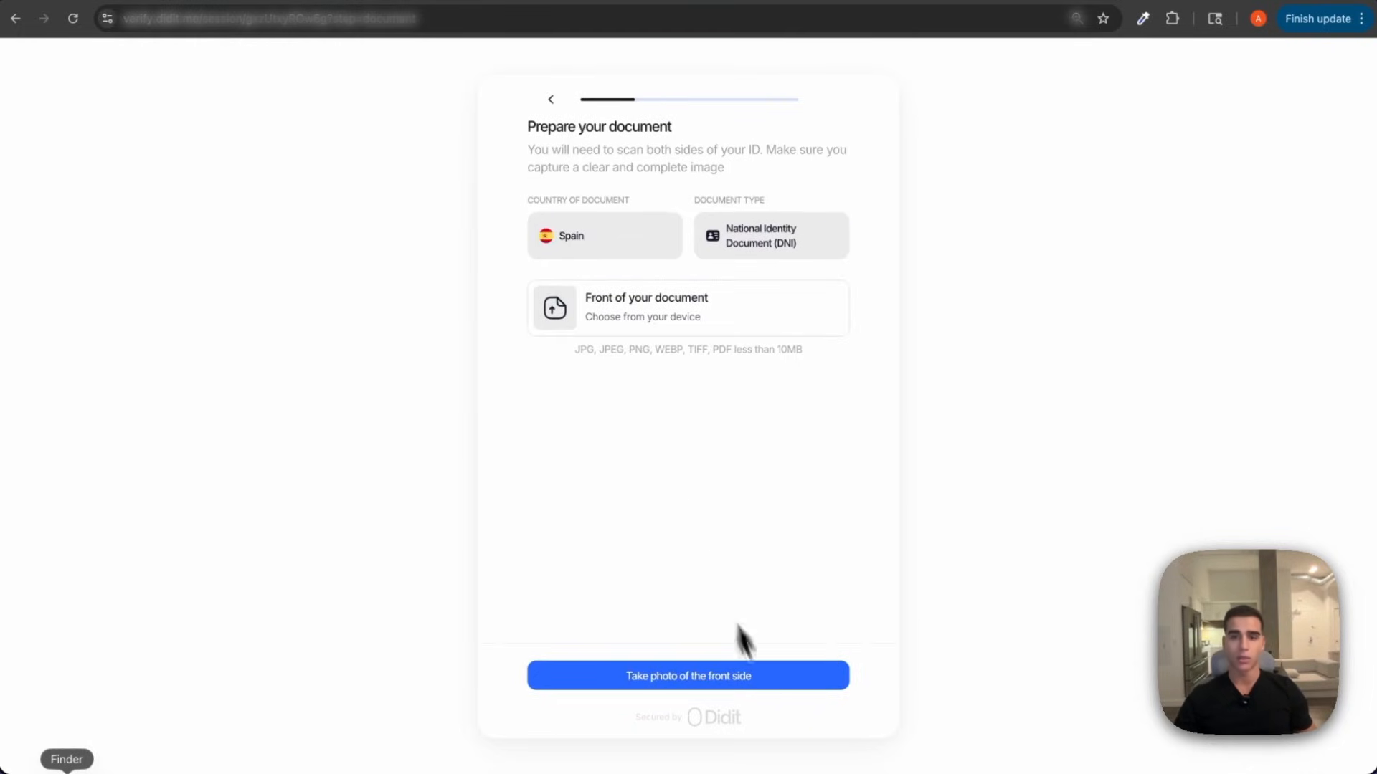
Capture the ID front, back and selfie until verified, then return to the console tab.
left_click(757, 685)
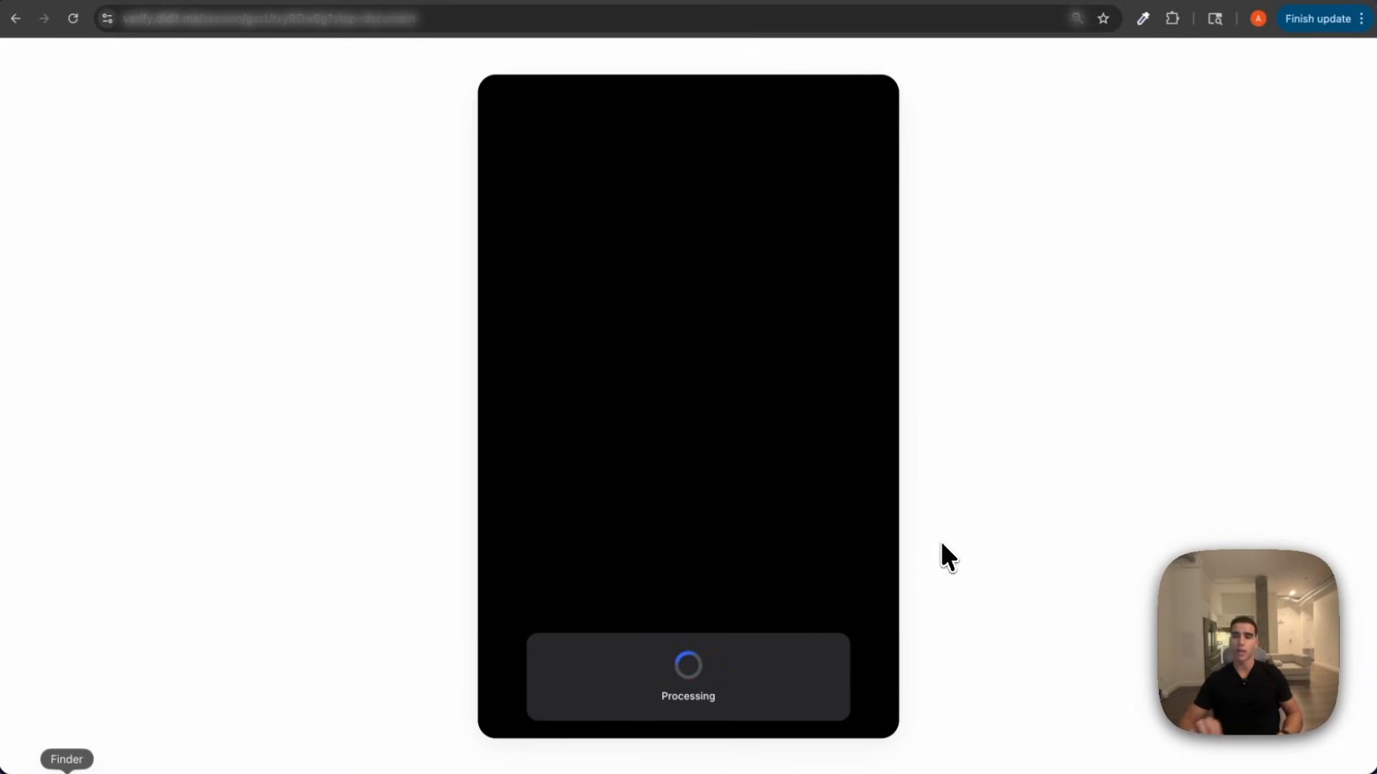
left_click(753, 694)
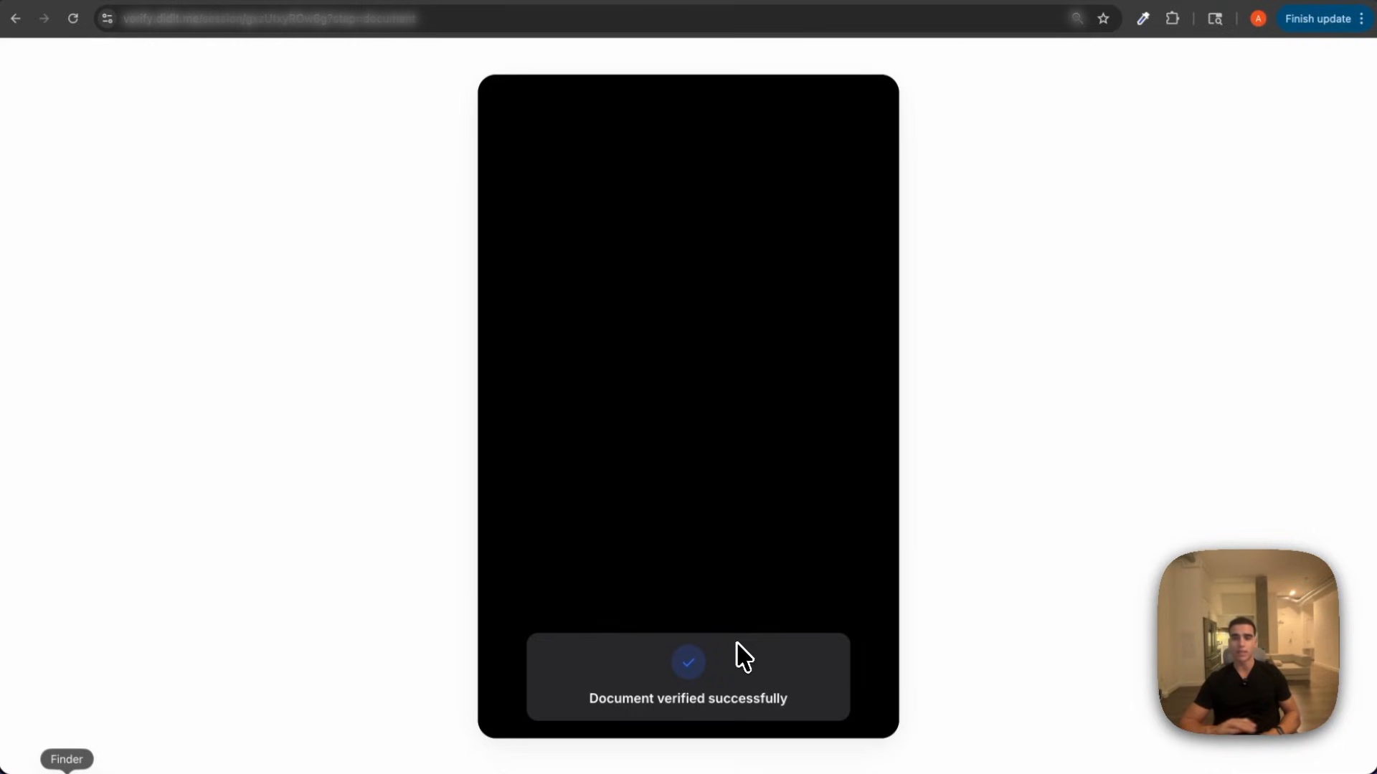
left_click(751, 675)
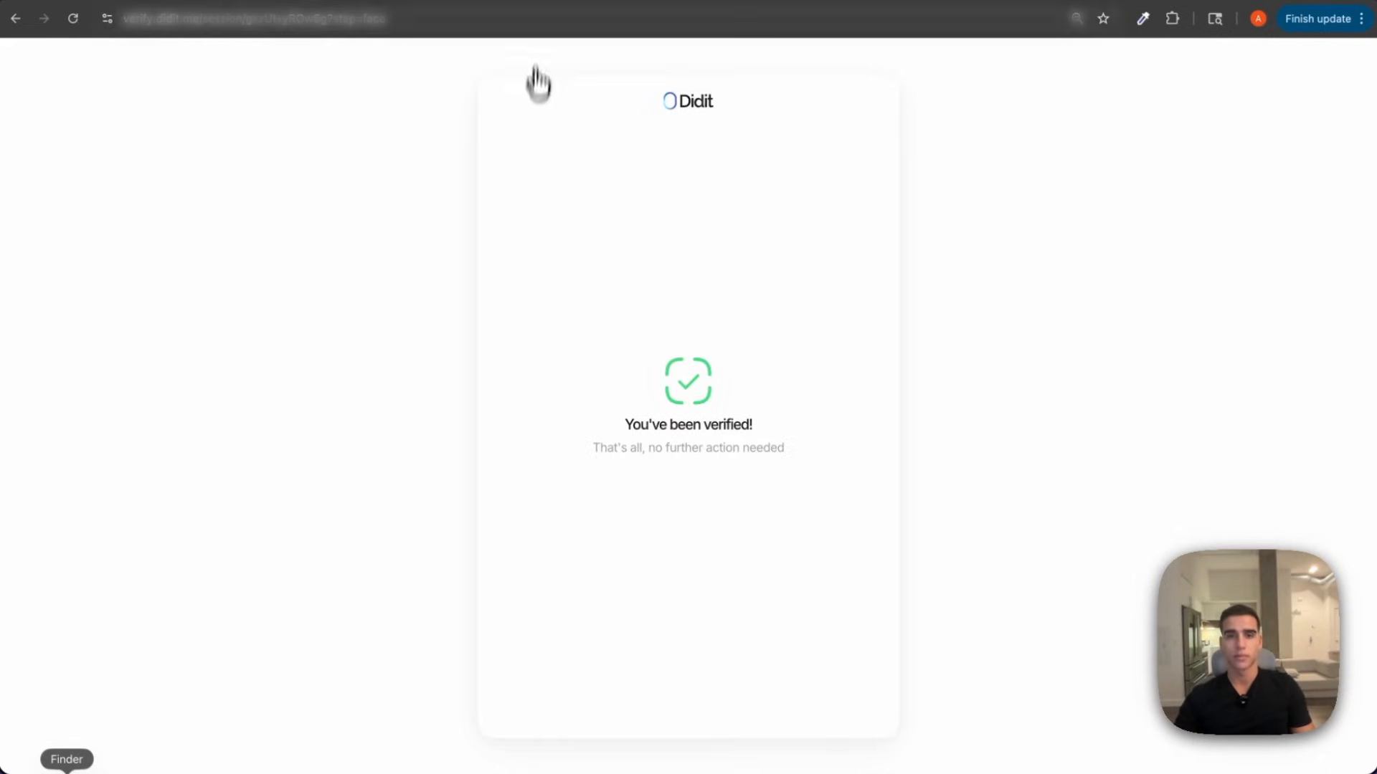
left_click(529, 2)
Open the newest verification session and review its overview and cost breakdown.
left_click(30, 195)
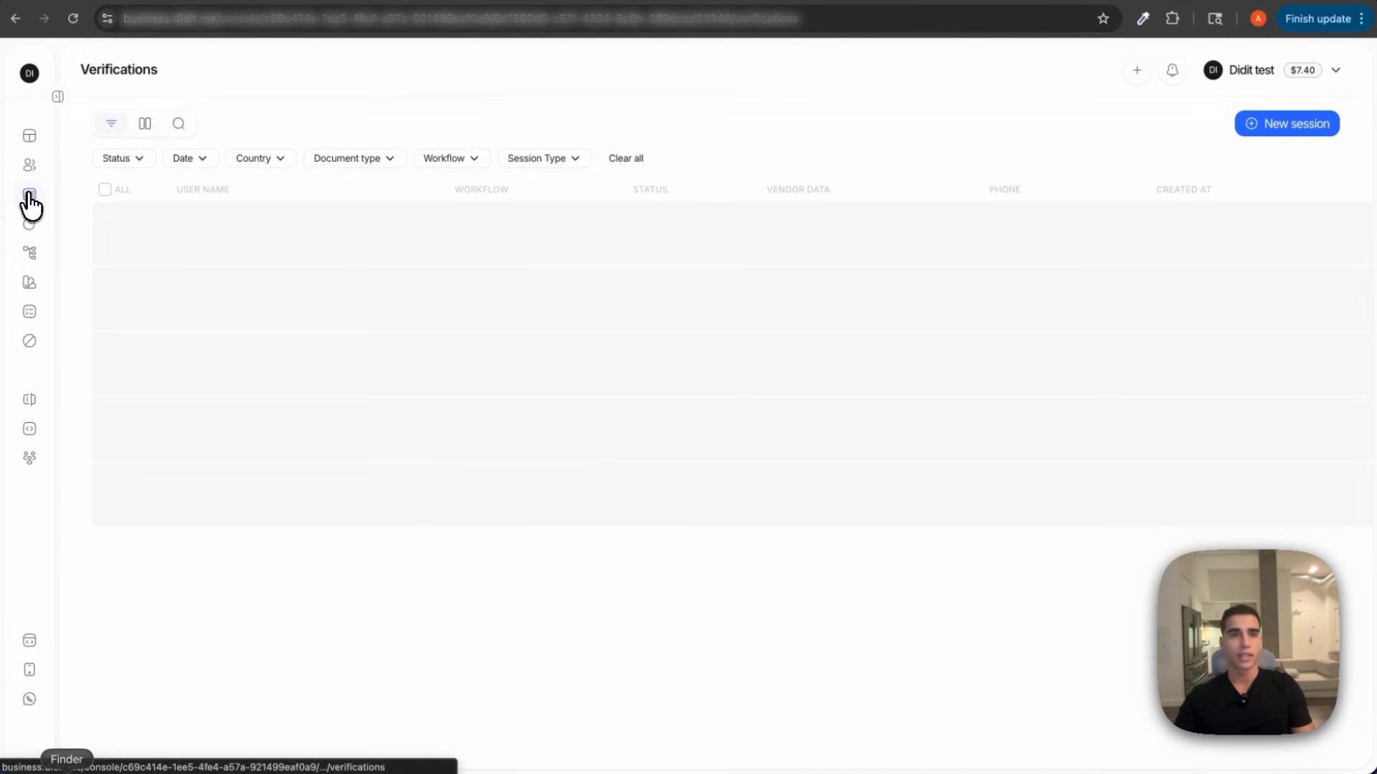
left_click(929, 260)
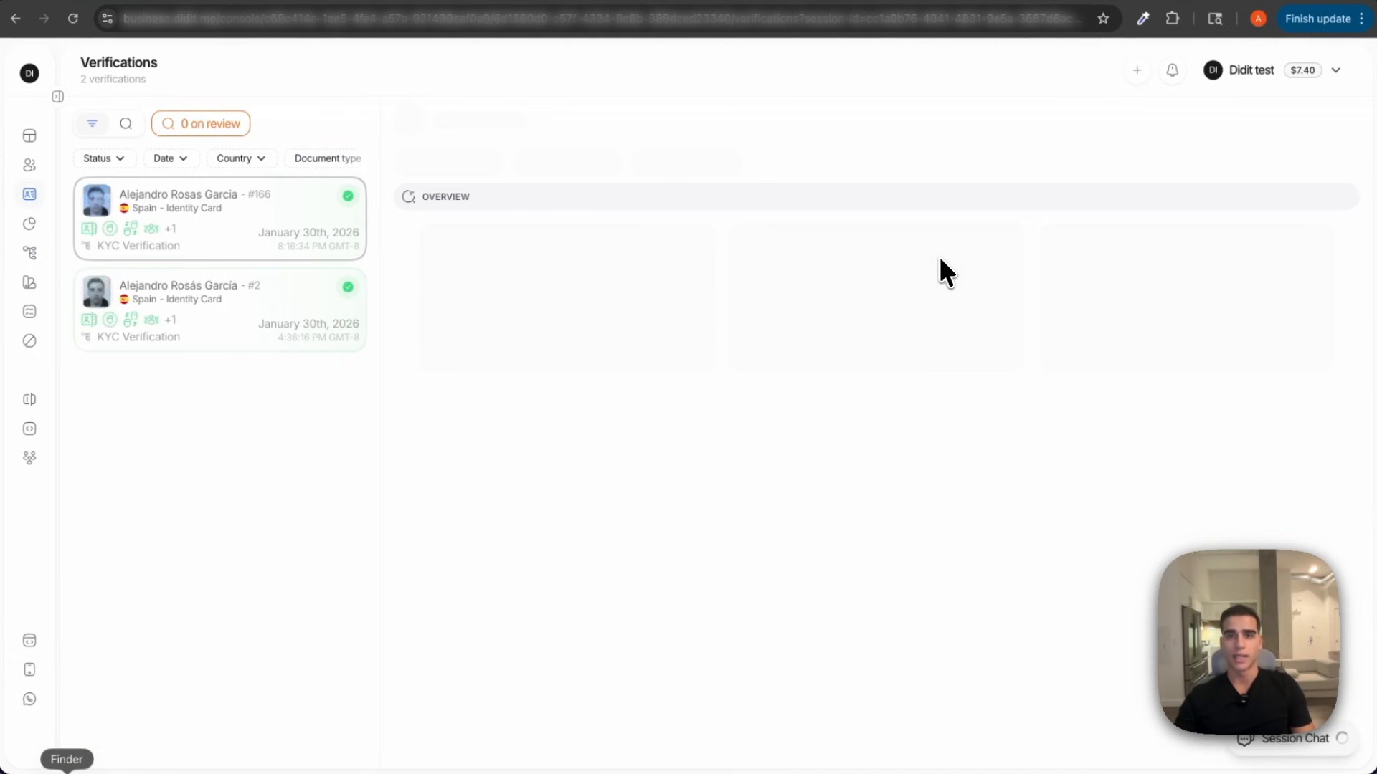
mouse_move(714, 271)
scroll(889, 466, "down", 3)
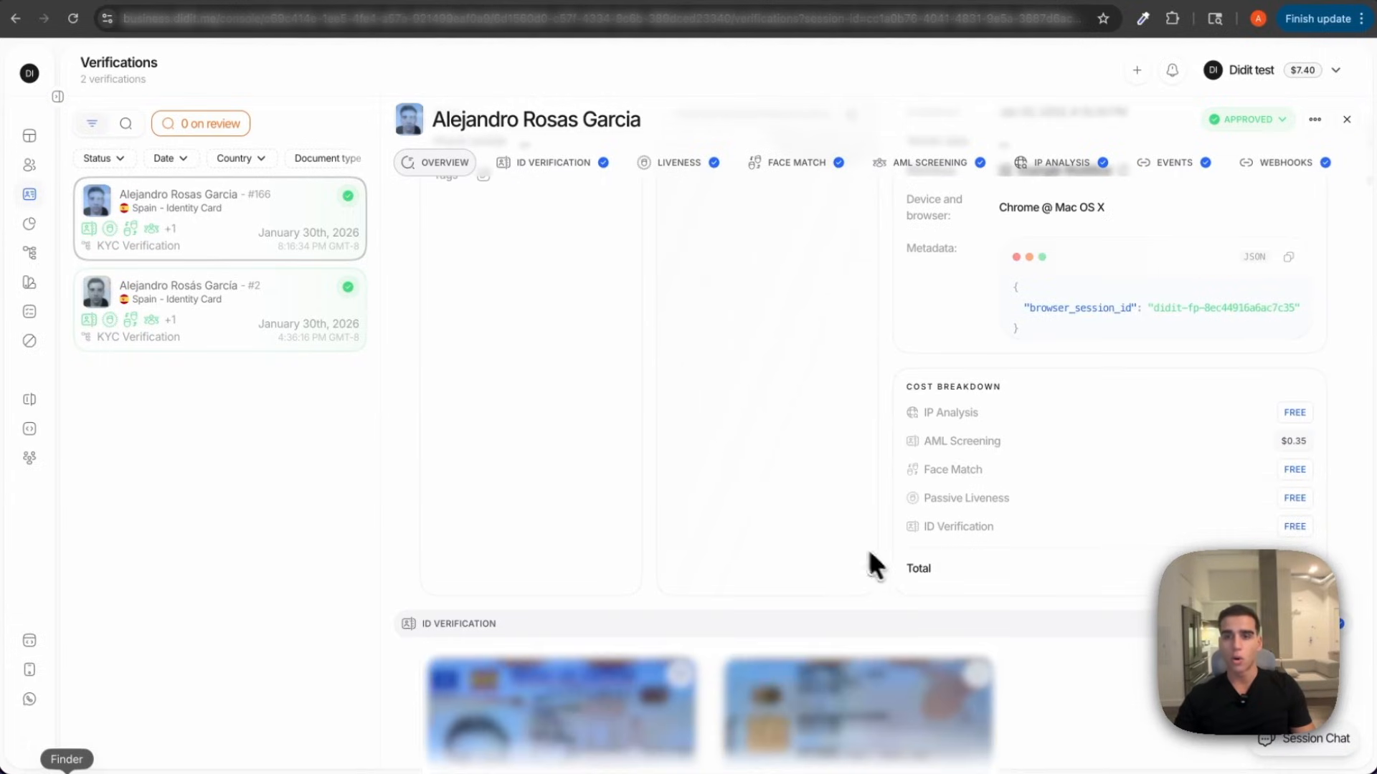
scroll(996, 366, "down", 2)
scroll(825, 344, "down", 3)
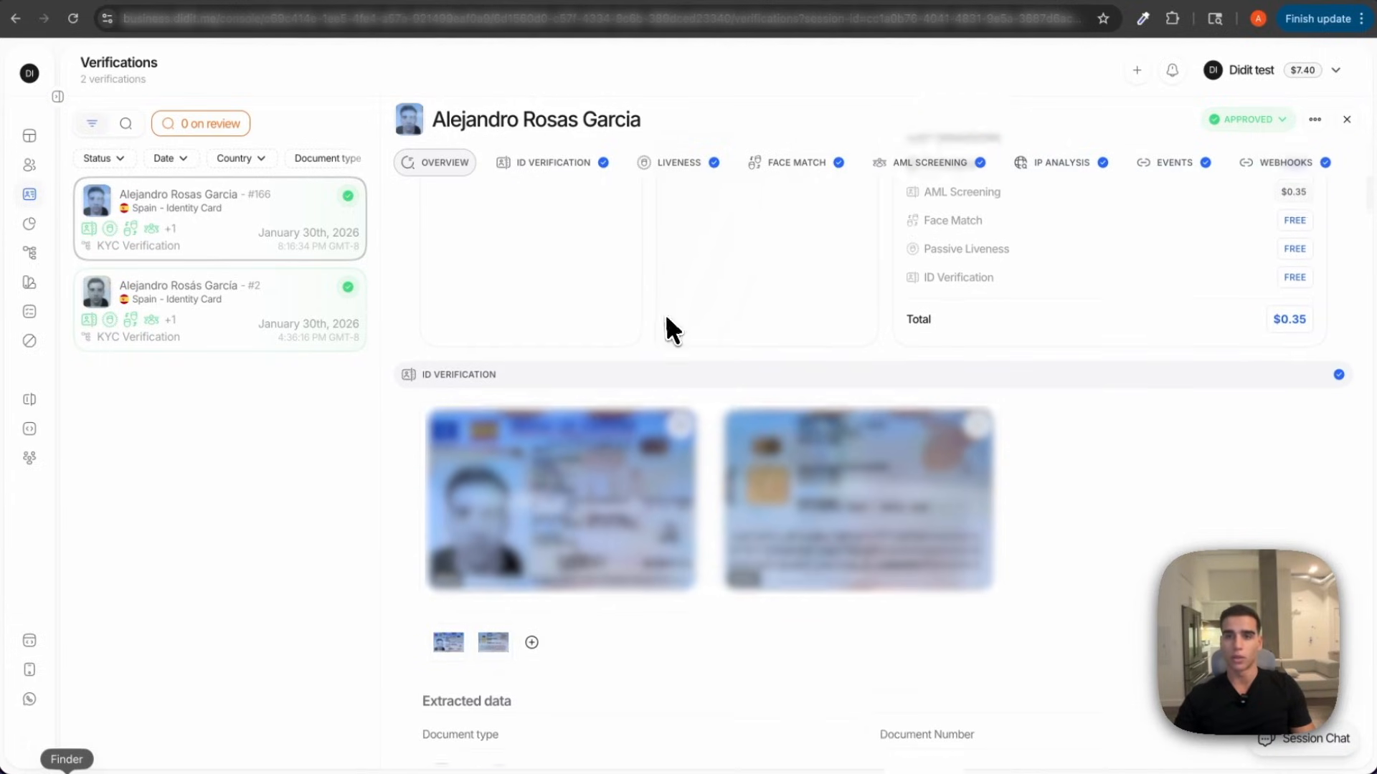
mouse_move(670, 373)
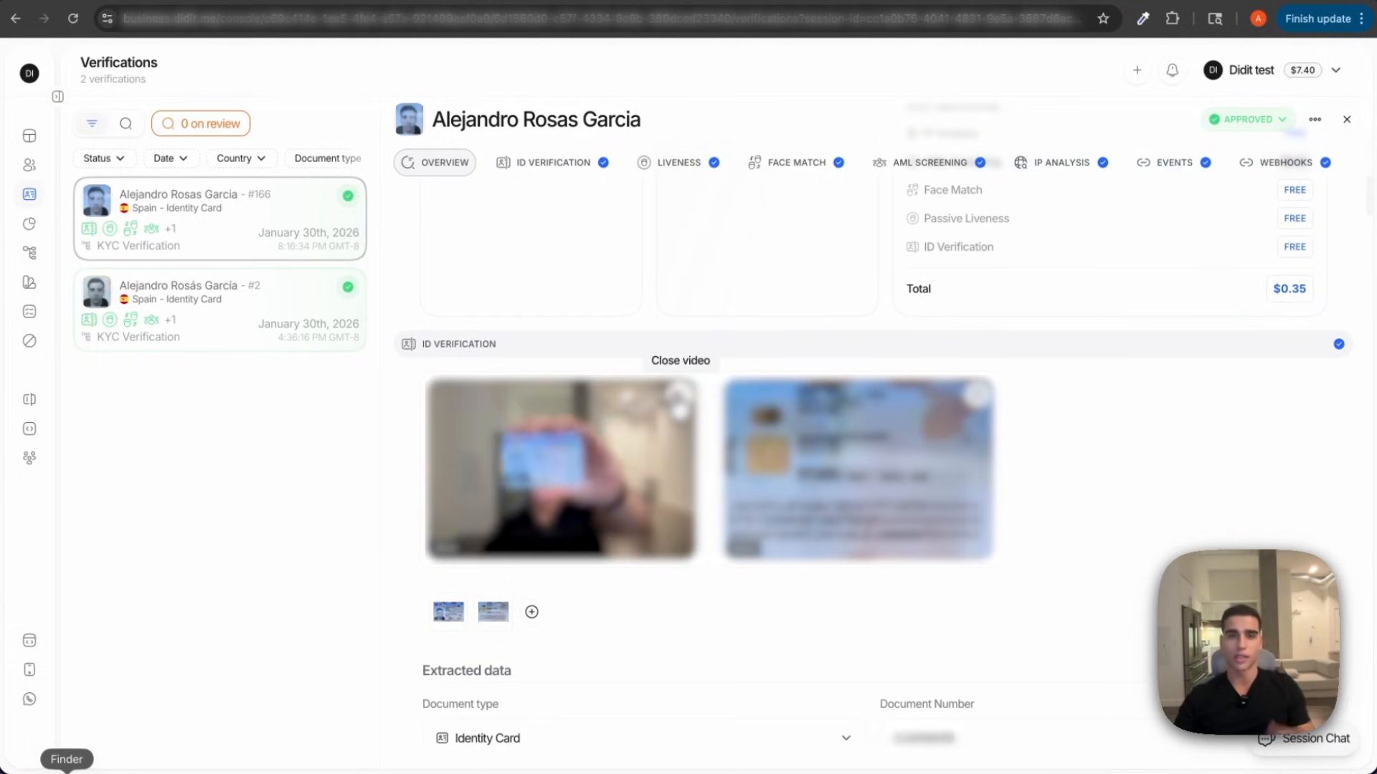
left_click(680, 394)
Scroll through the ID Verification details to review the extracted document data.
scroll(816, 539, "down", 1)
scroll(789, 545, "down", 5)
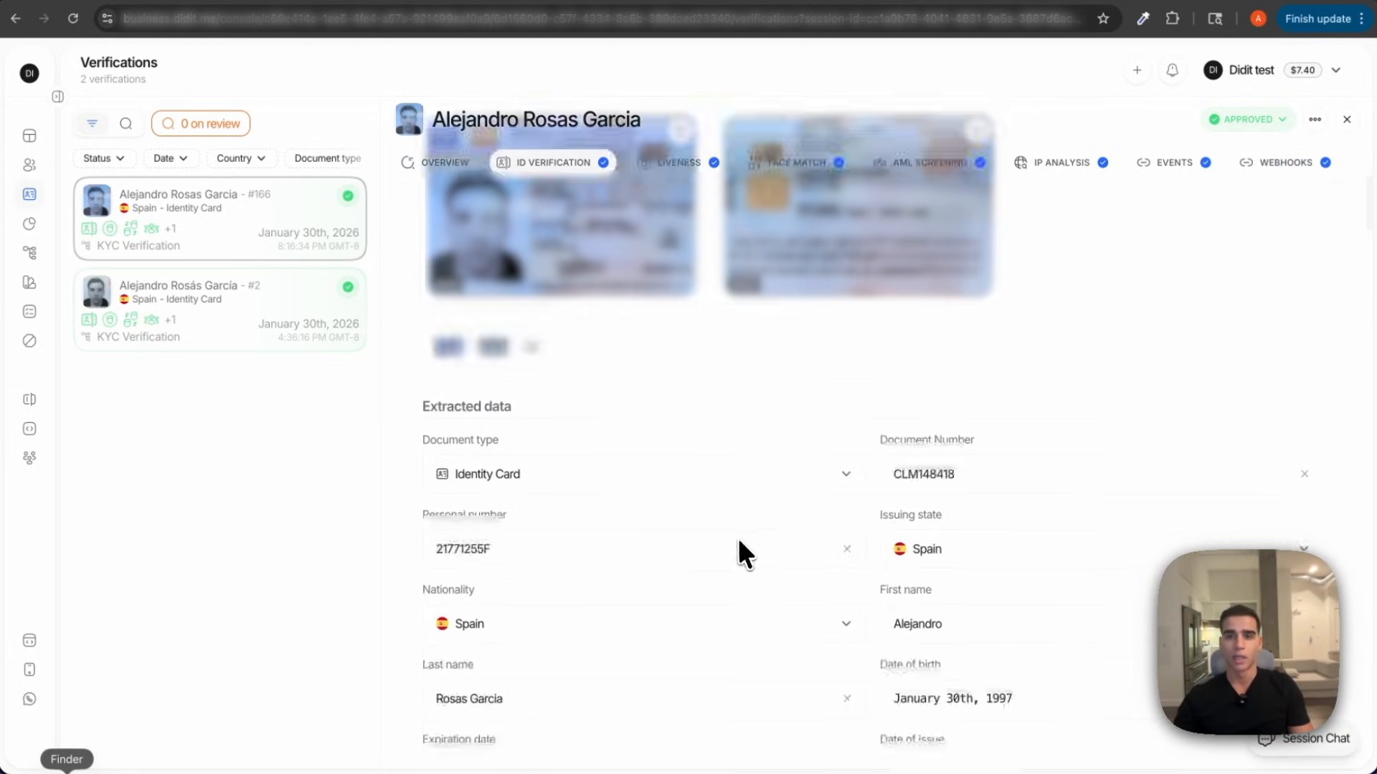
scroll(718, 394, "down", 5)
scroll(707, 400, "down", 2)
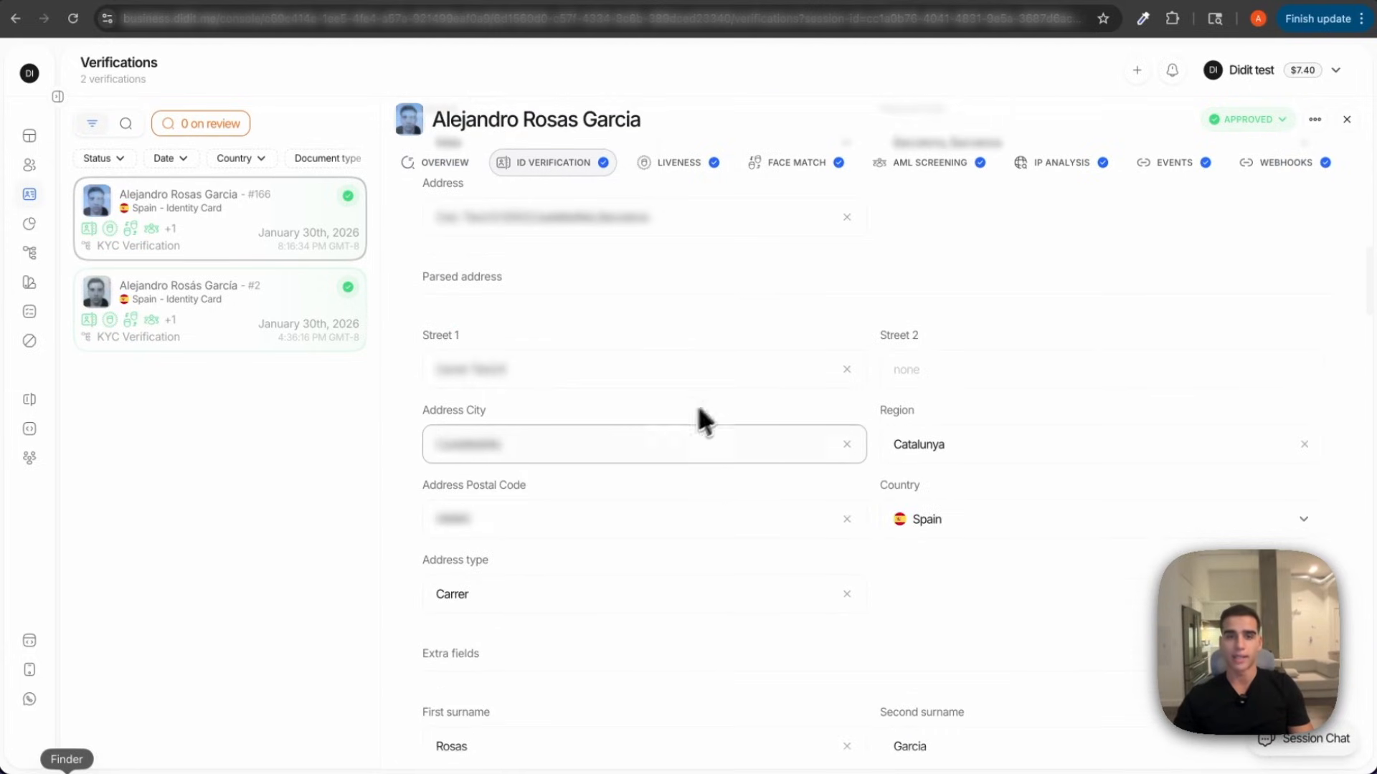
scroll(738, 492, "down", 8)
mouse_move(599, 431)
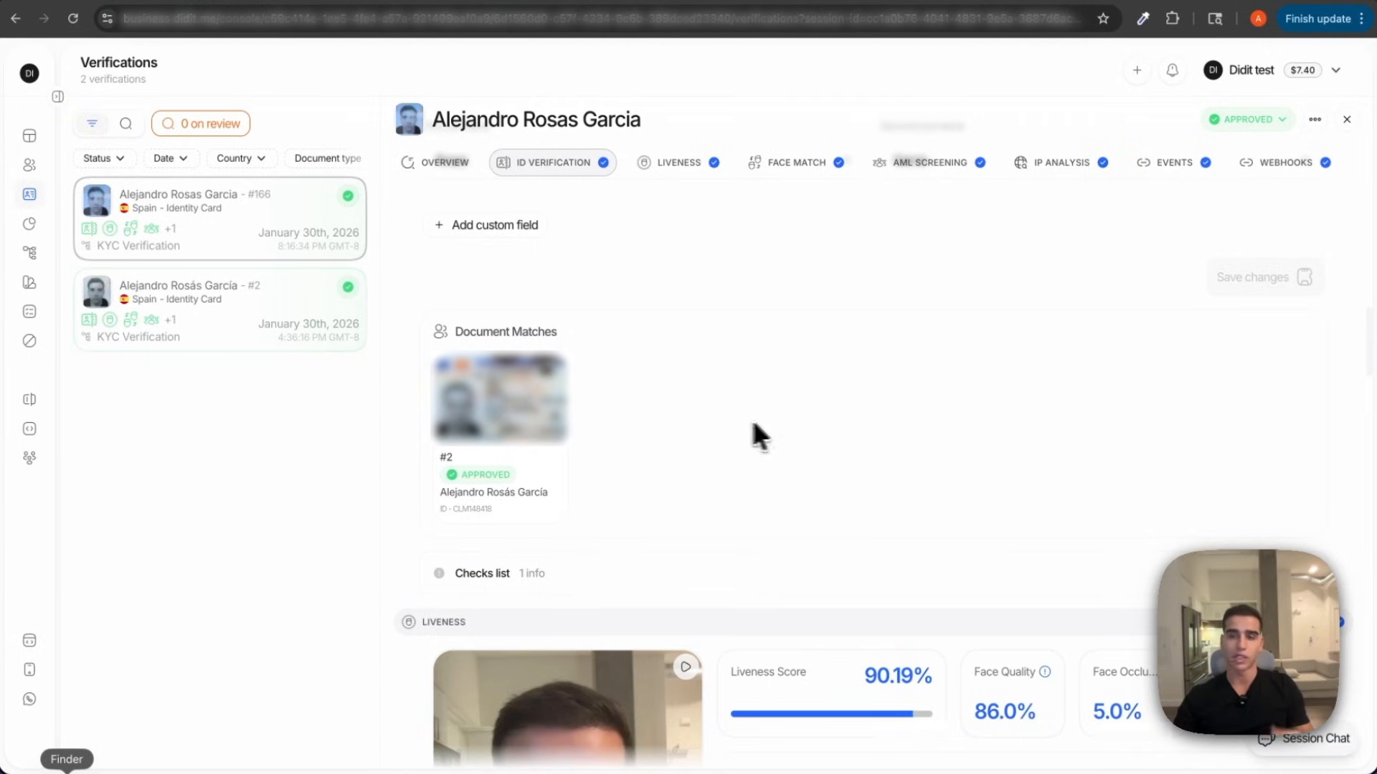
scroll(761, 432, "down", 2)
scroll(761, 432, "down", 3)
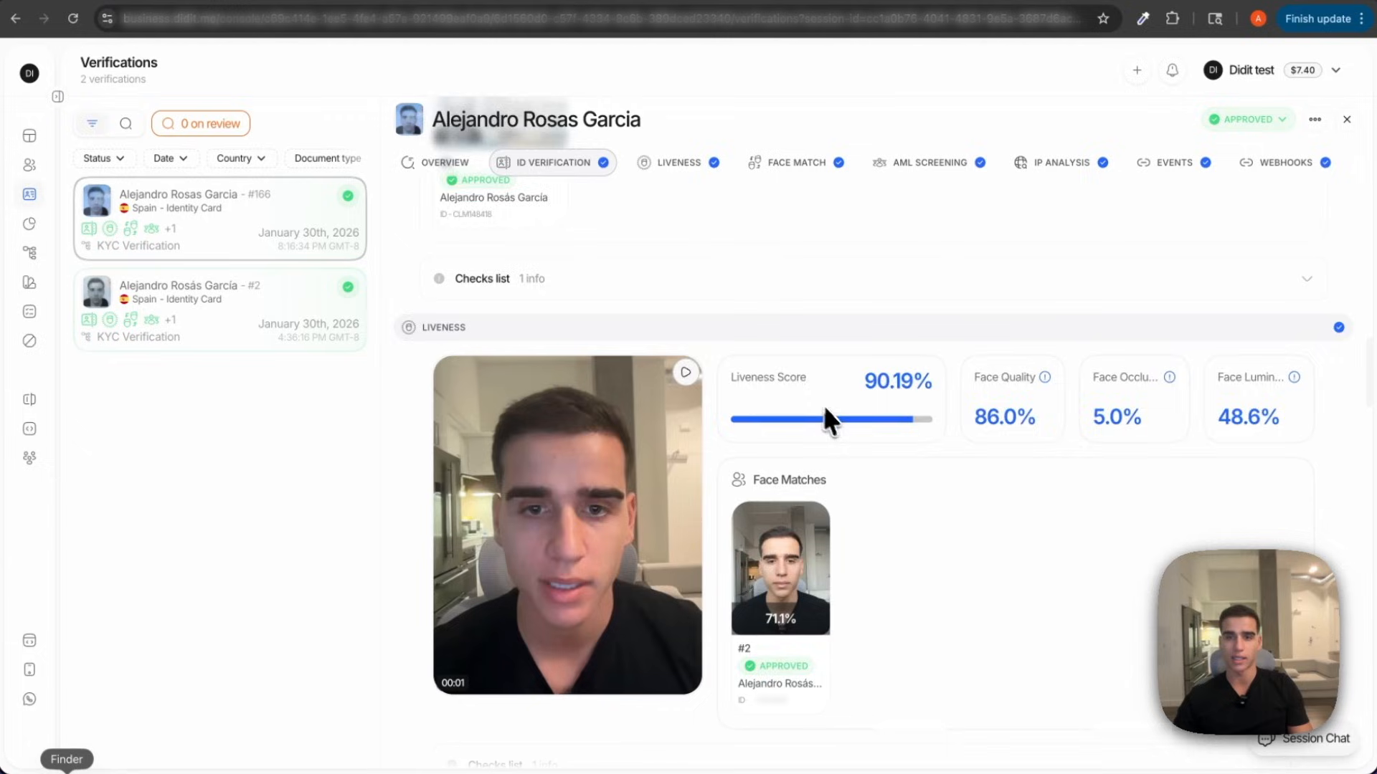
scroll(828, 413, "down", 2)
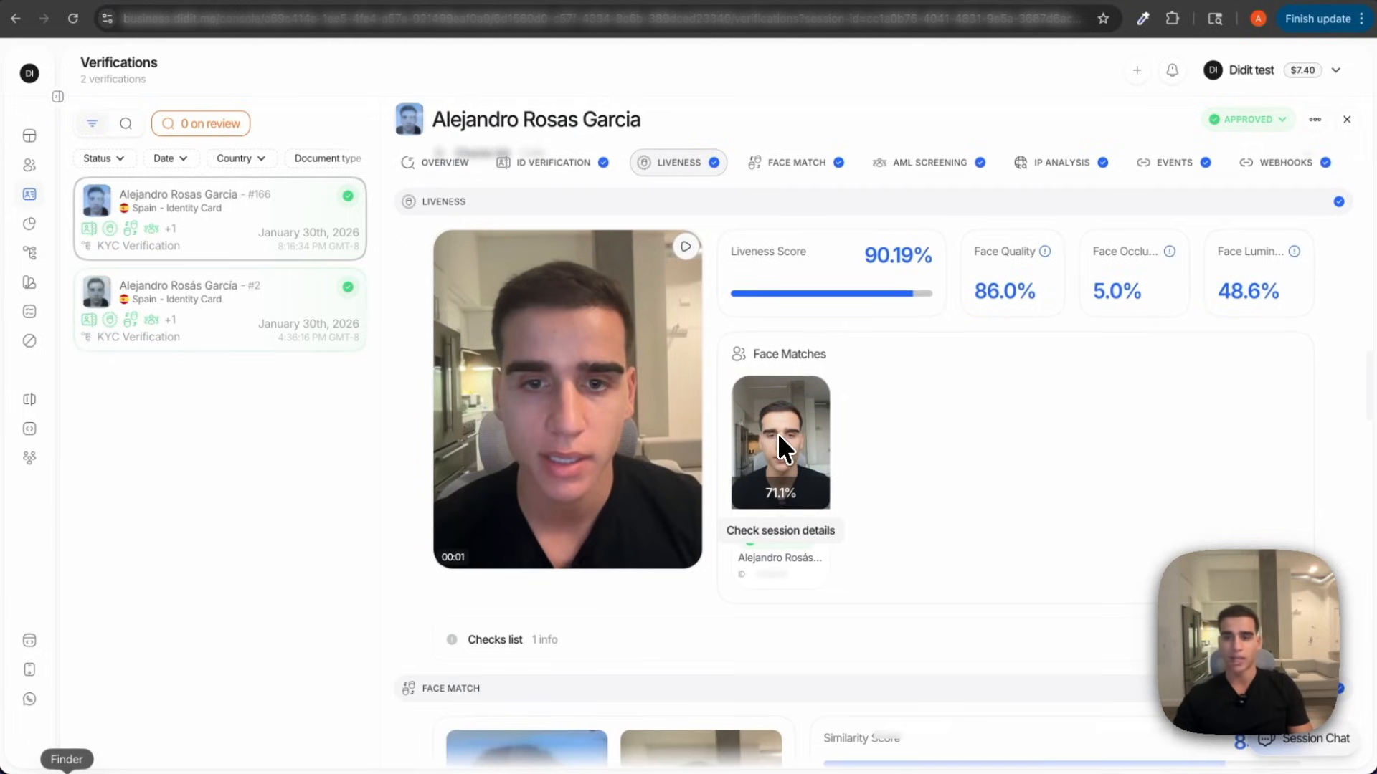
scroll(875, 467, "down", 3)
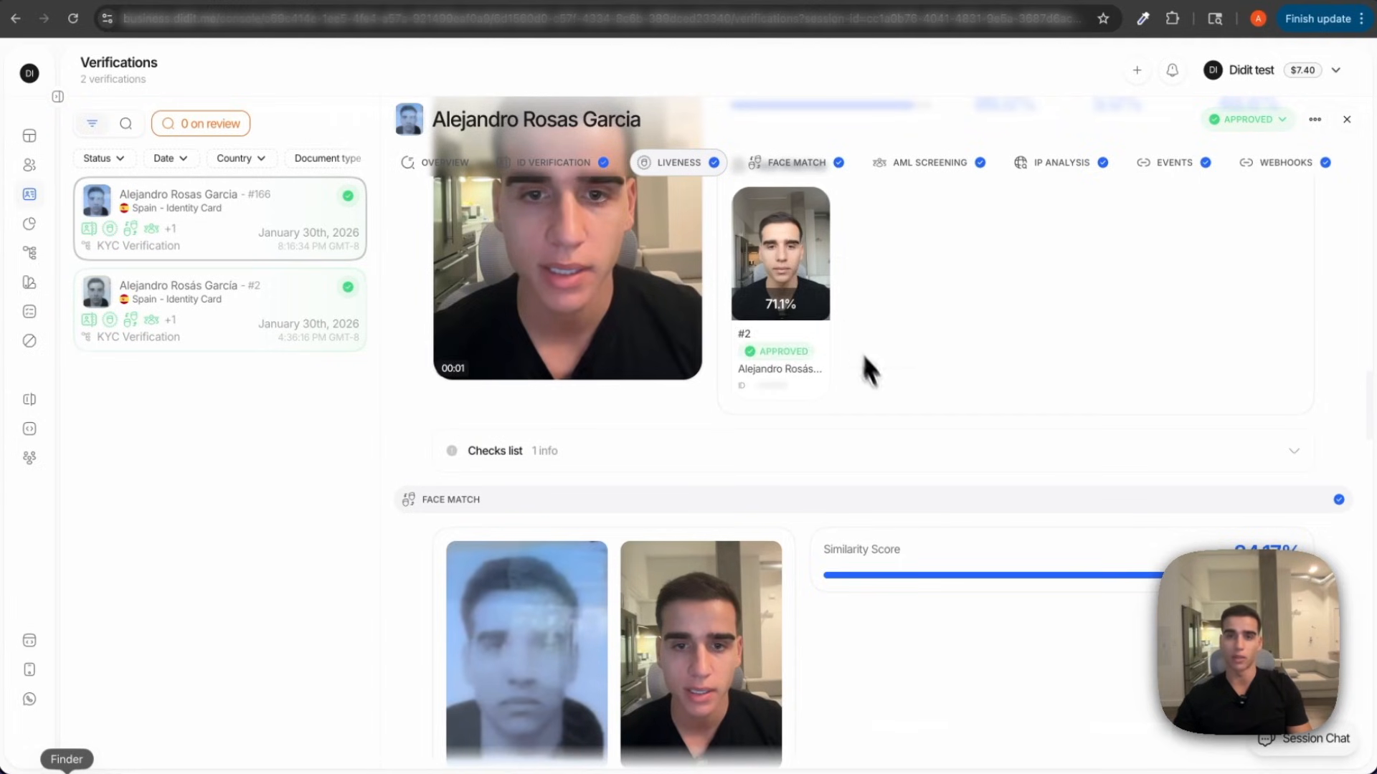
scroll(855, 354, "down", 3)
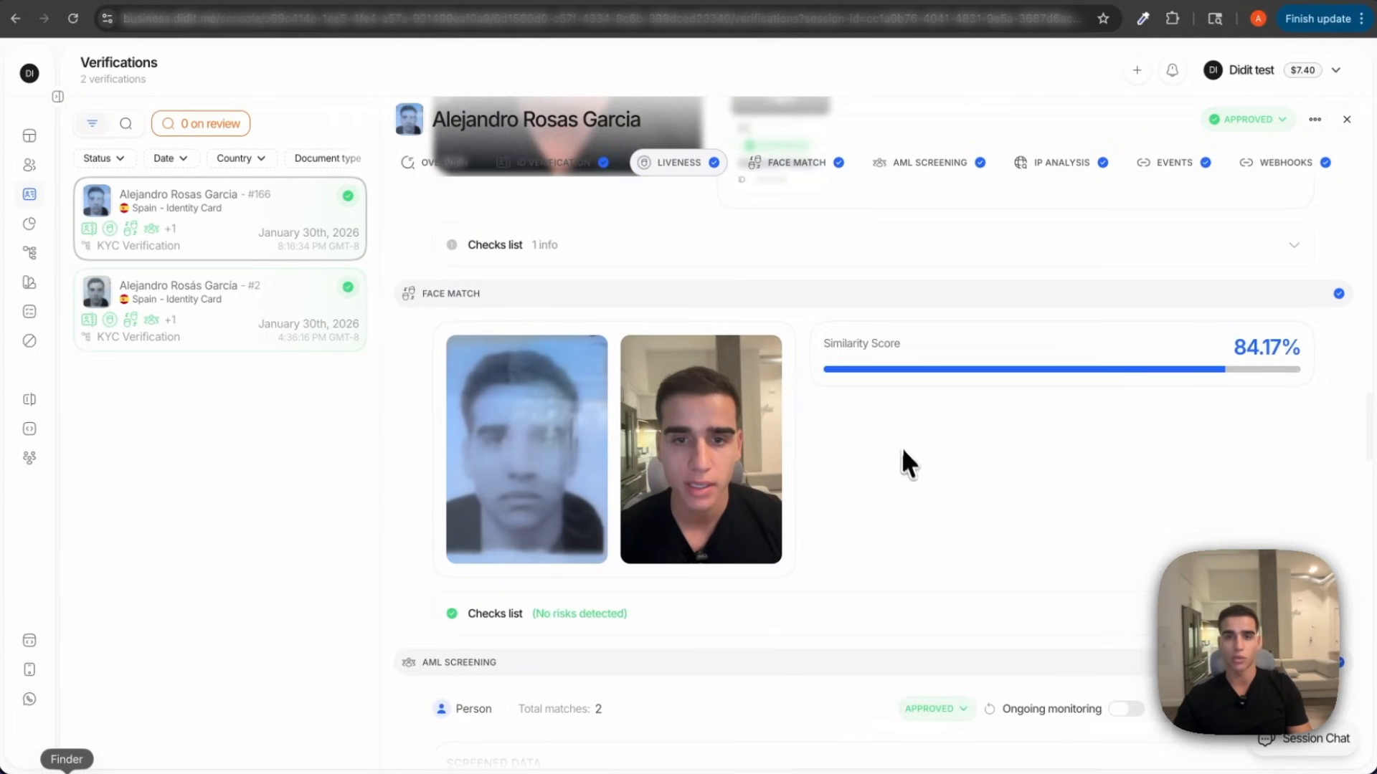
scroll(899, 442, "down", 1)
scroll(1024, 368, "down", 6)
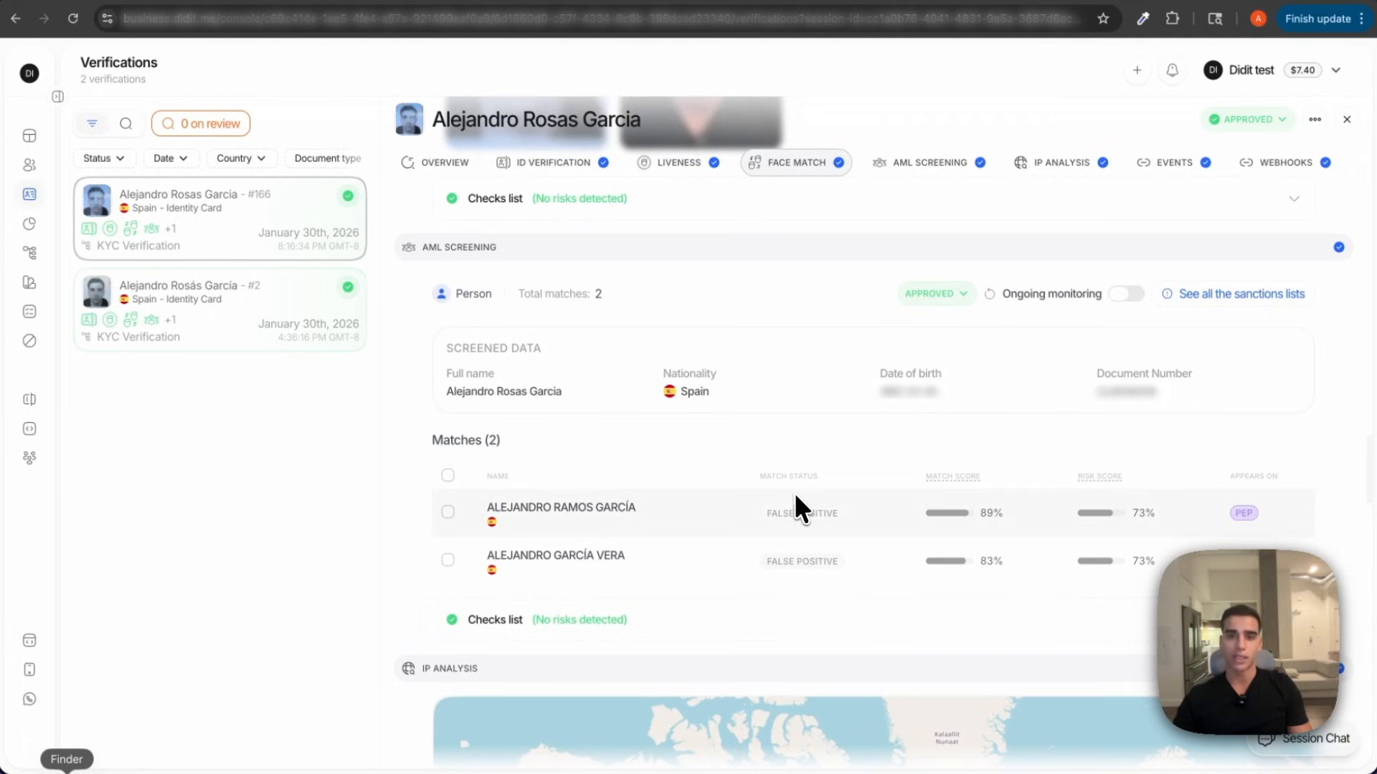
scroll(793, 492, "down", 8)
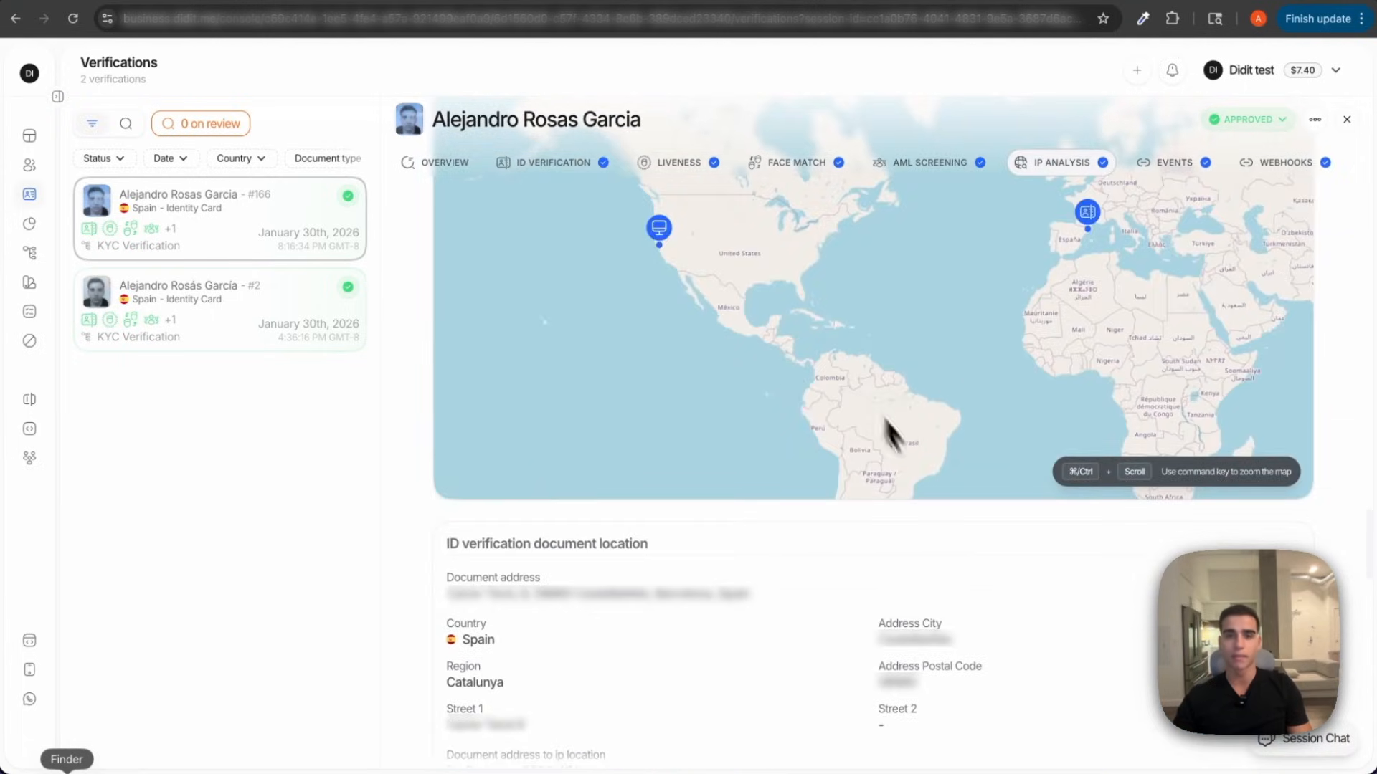
scroll(867, 396, "down", 6)
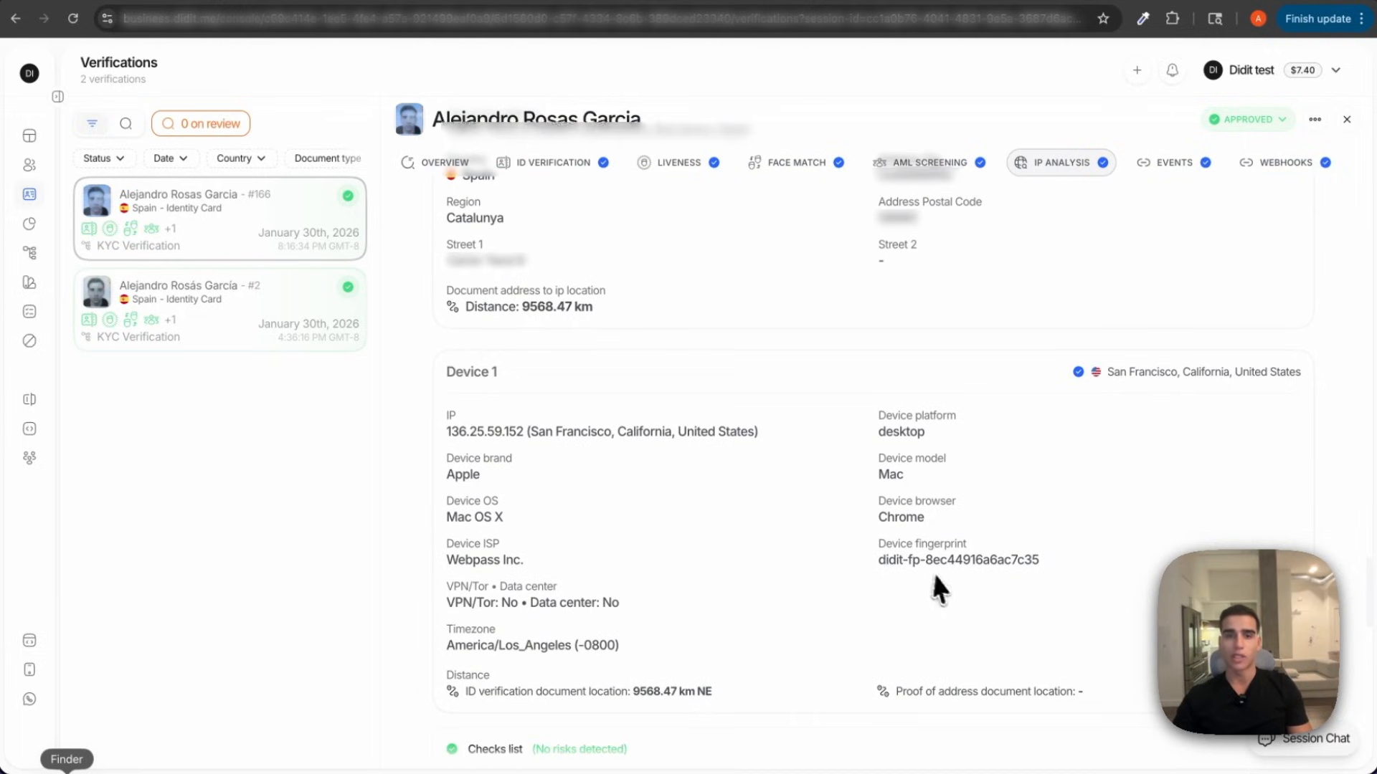
scroll(937, 579, "down", 1)
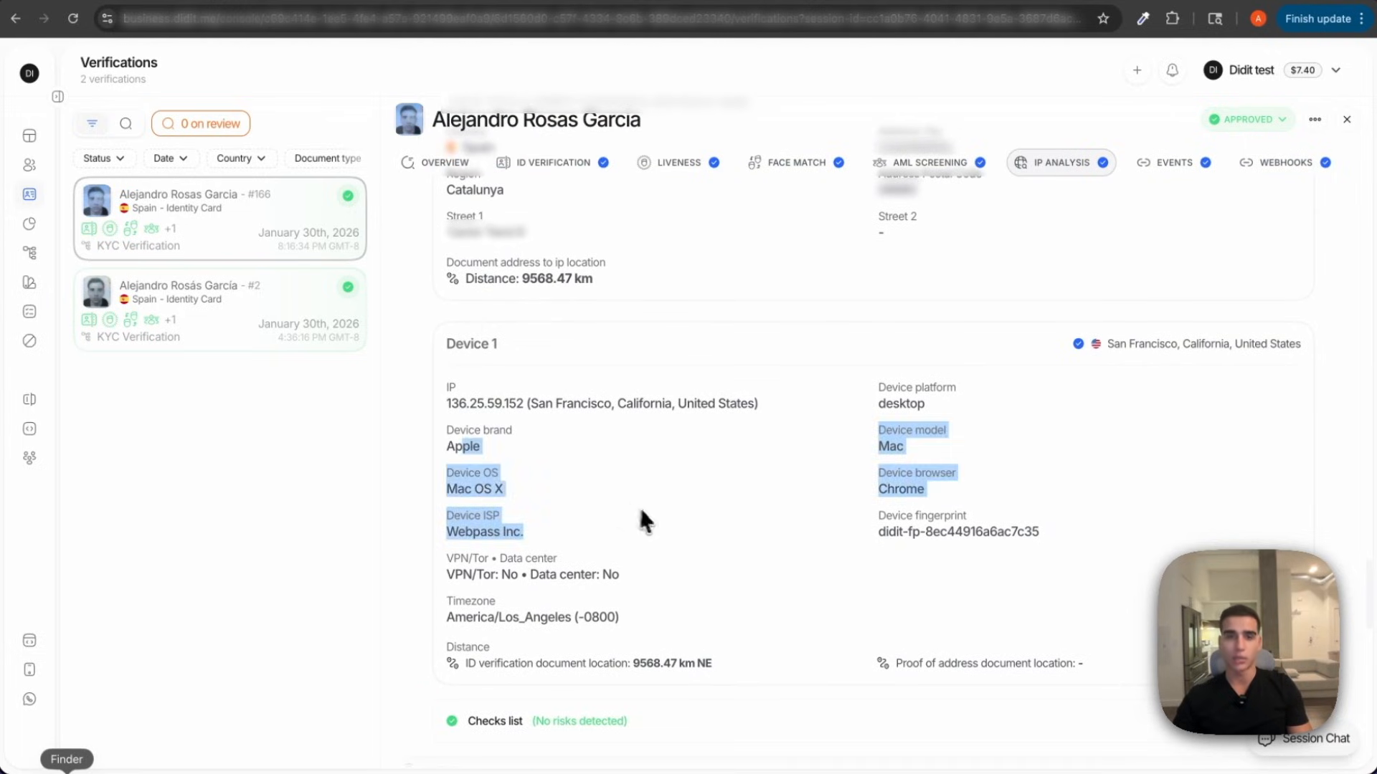
scroll(667, 516, "down", 7)
left_click(1291, 236)
left_click(1291, 237)
scroll(867, 409, "down", 10)
scroll(706, 364, "down", 1)
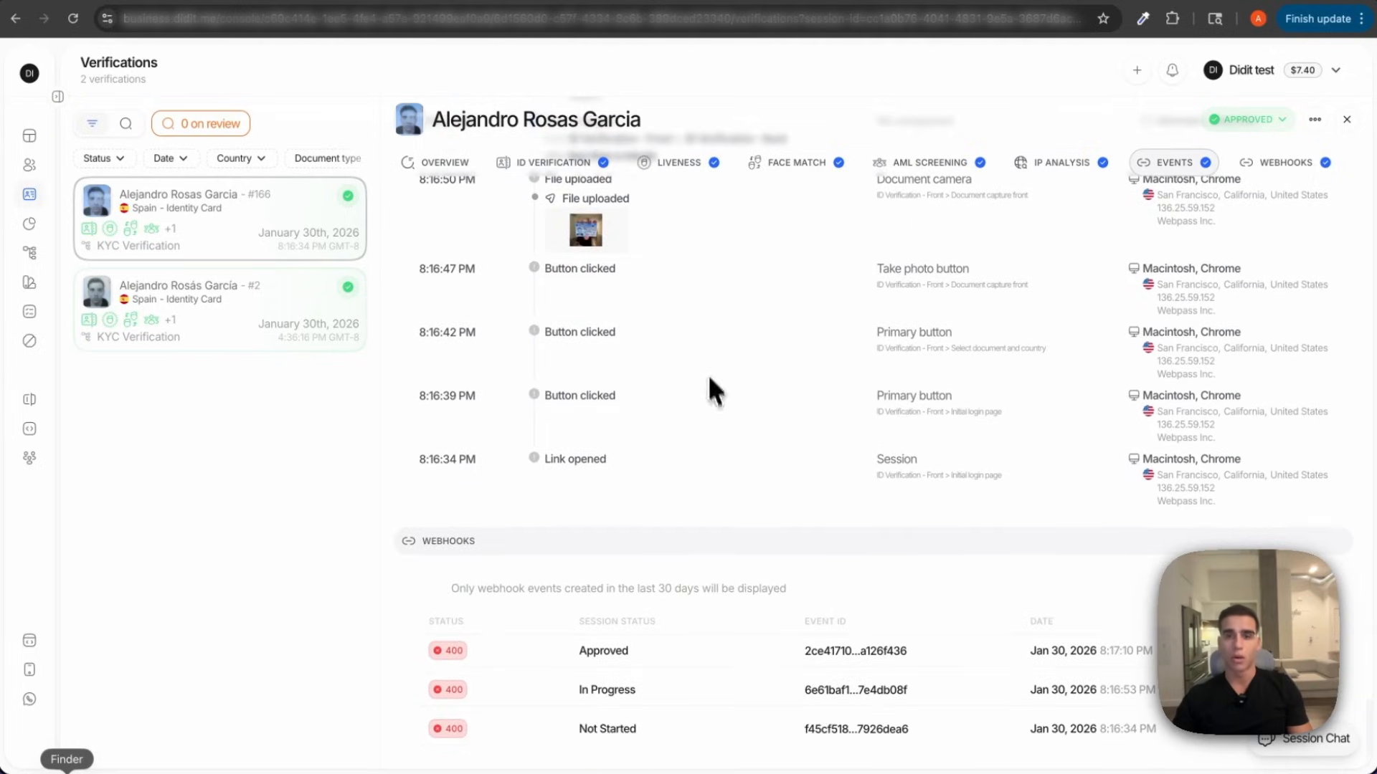